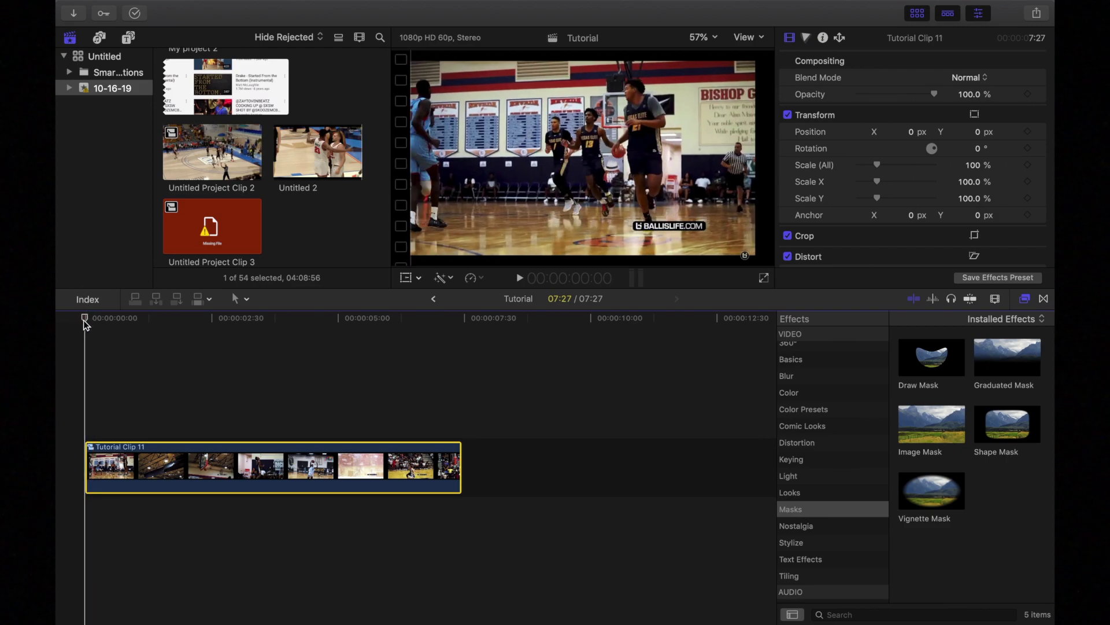
# Step: Scrub through Tutorial Clip 11 and bring the playhead back to about 2:33
pyautogui.moveTo(84, 320); pyautogui.dragTo(68, 359)
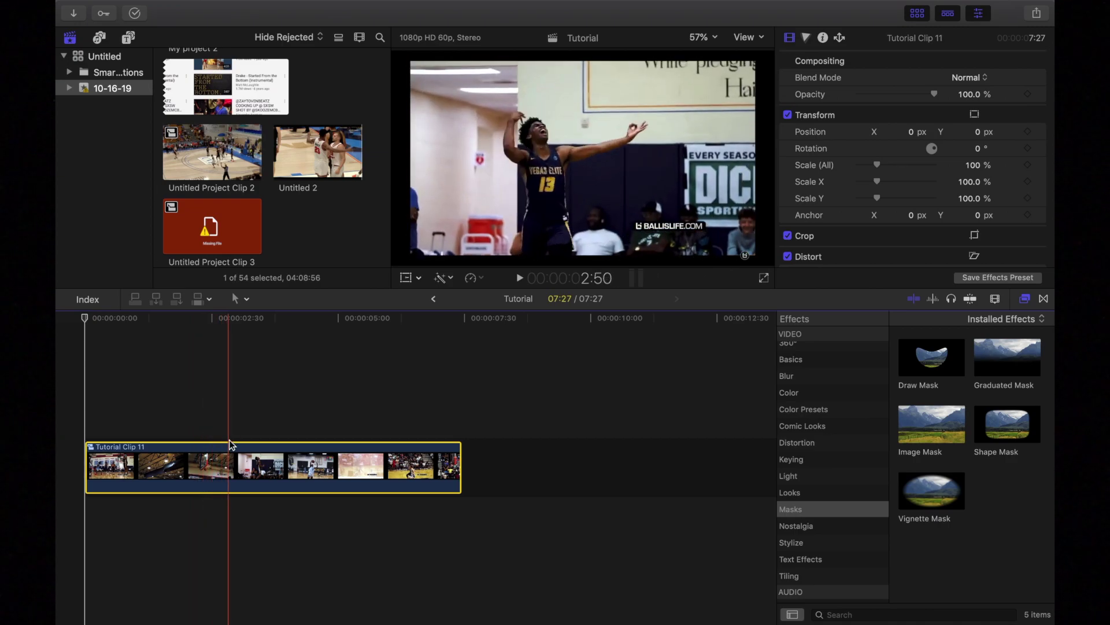
pyautogui.click(224, 426)
pyautogui.click(226, 452)
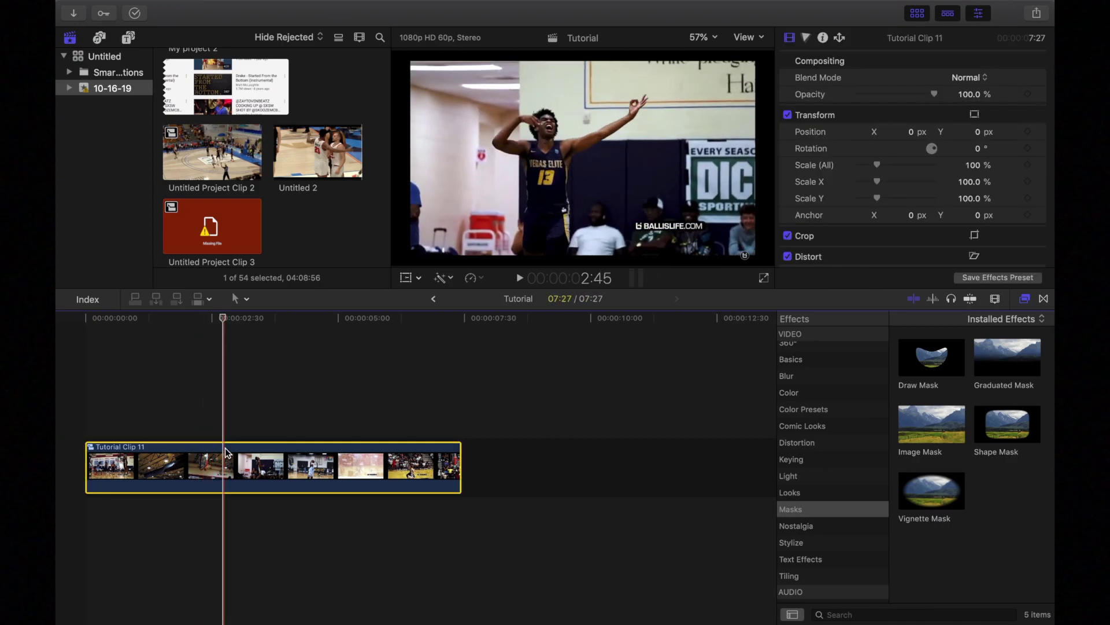
pyautogui.press('Left')
pyautogui.press('Left')
pyautogui.press('Left')
pyautogui.press('Left')
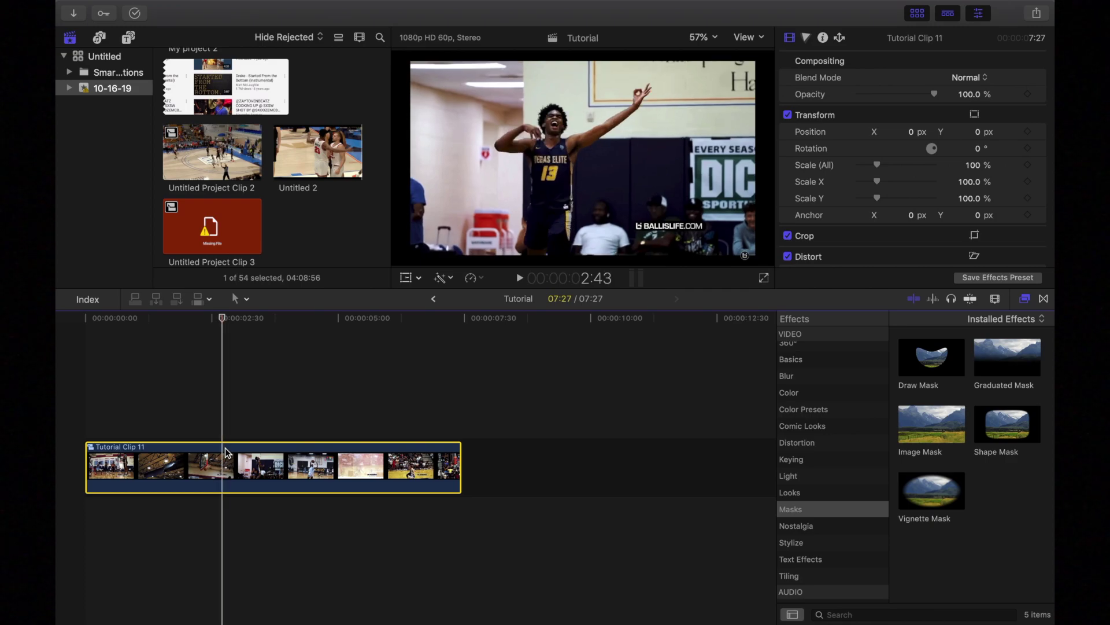
pyautogui.press('Left')
pyautogui.press('Left')
pyautogui.press('Left')
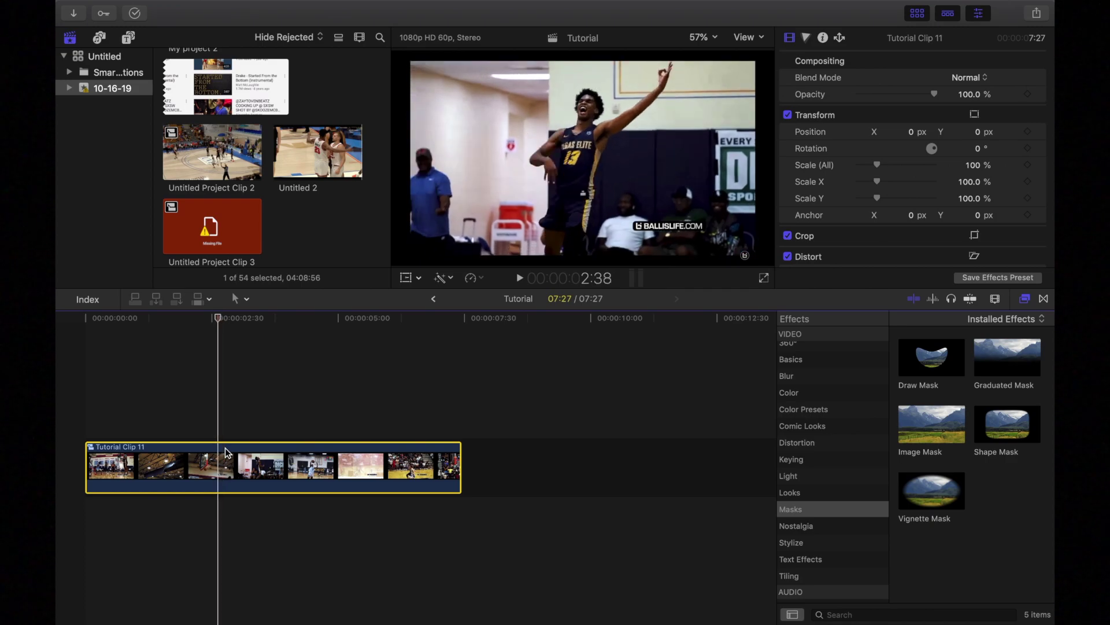
pyautogui.press('Left')
pyautogui.press('Left')
pyautogui.press('Left')
pyautogui.press('Left')
pyautogui.press('Left')
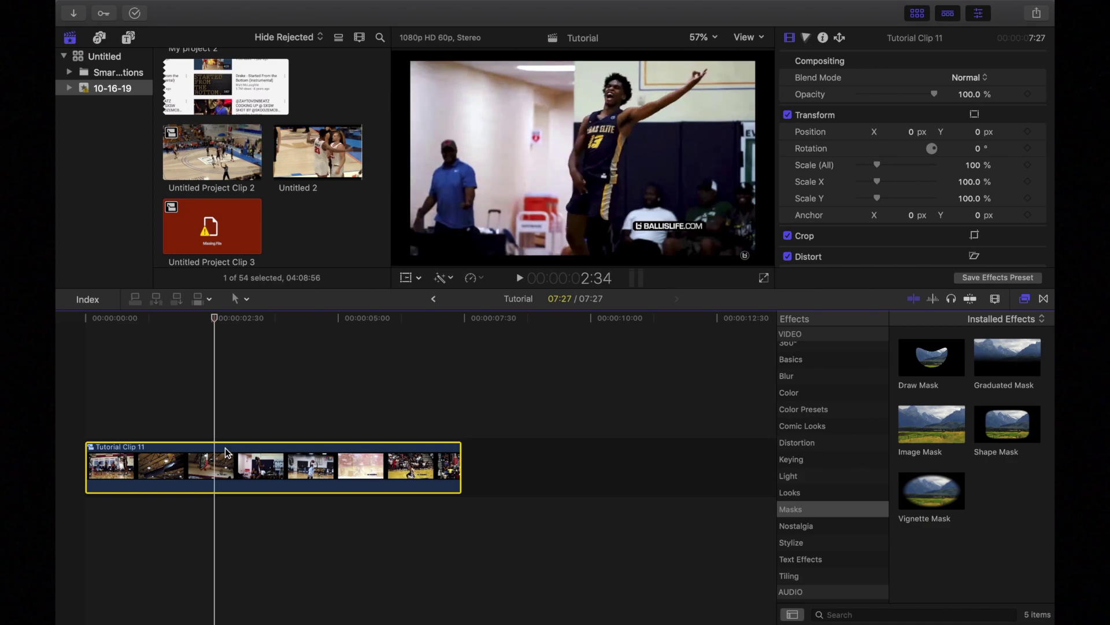
# Step: Compare frames between 2:29 and 2:33 and settle the playhead on 2:33
pyautogui.press('Left')
pyautogui.press('Left')
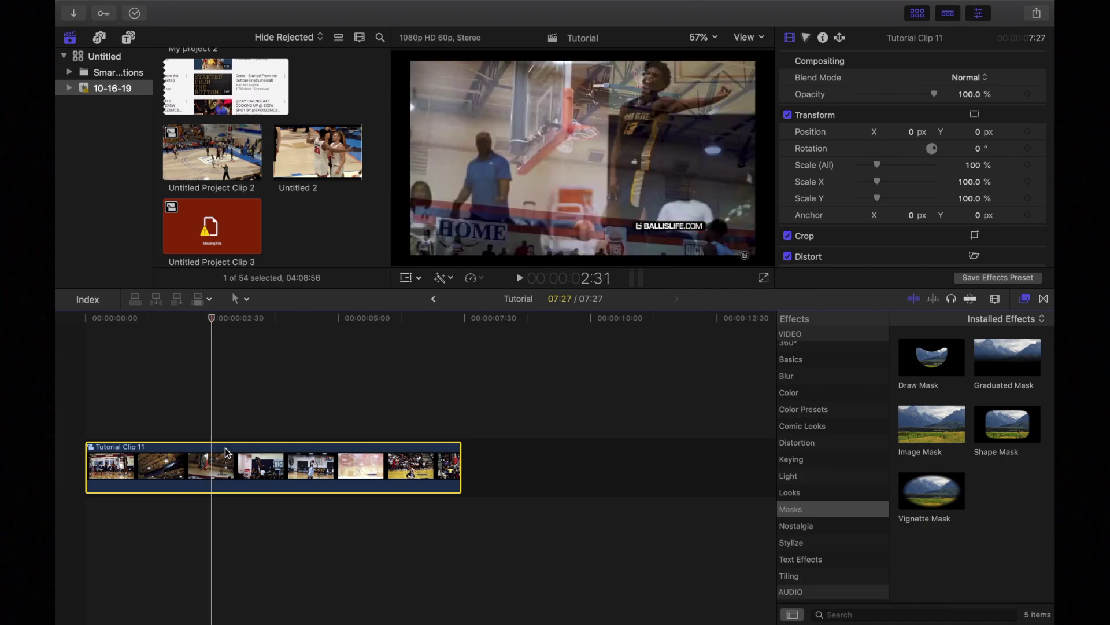
pyautogui.press('Left')
pyautogui.press('Left')
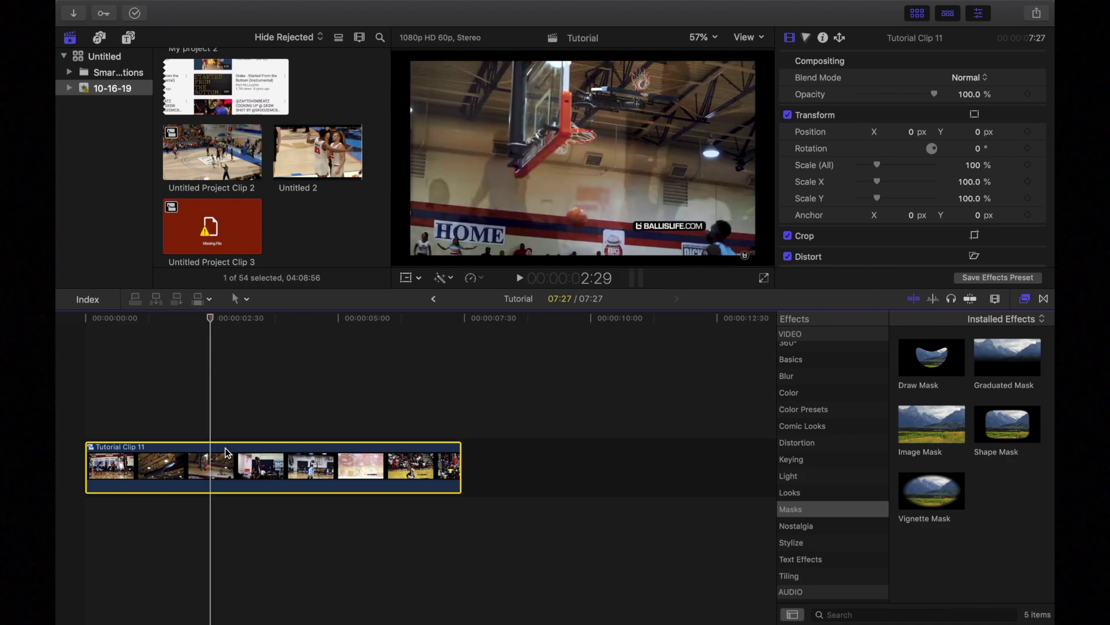
pyautogui.press('Left')
pyautogui.press('Right')
pyautogui.press('Right')
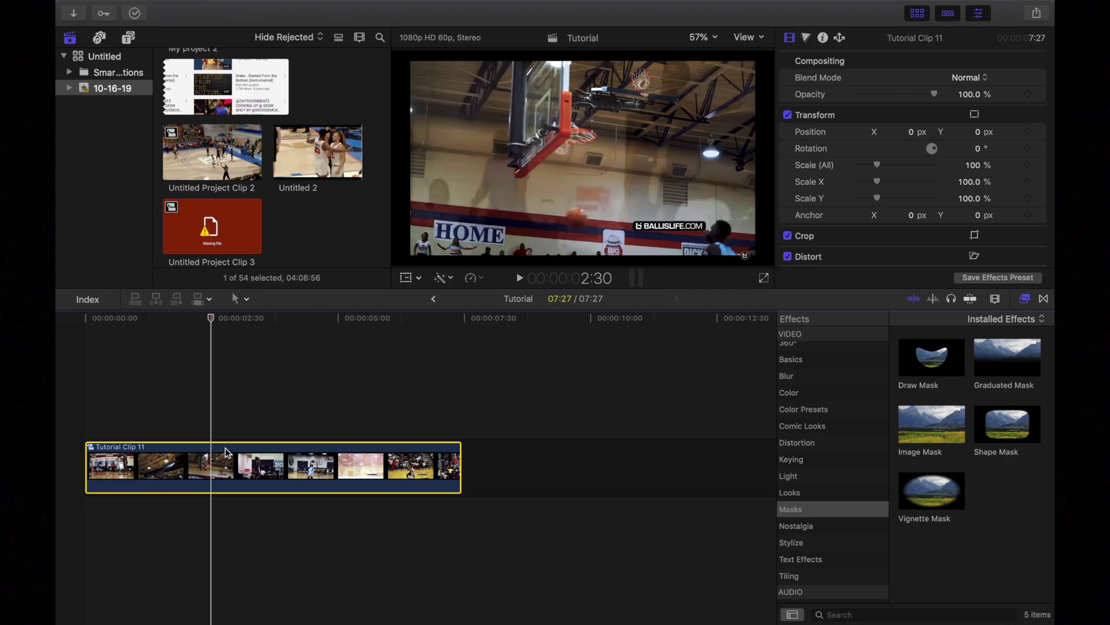
pyautogui.press('Right')
pyautogui.press('Right')
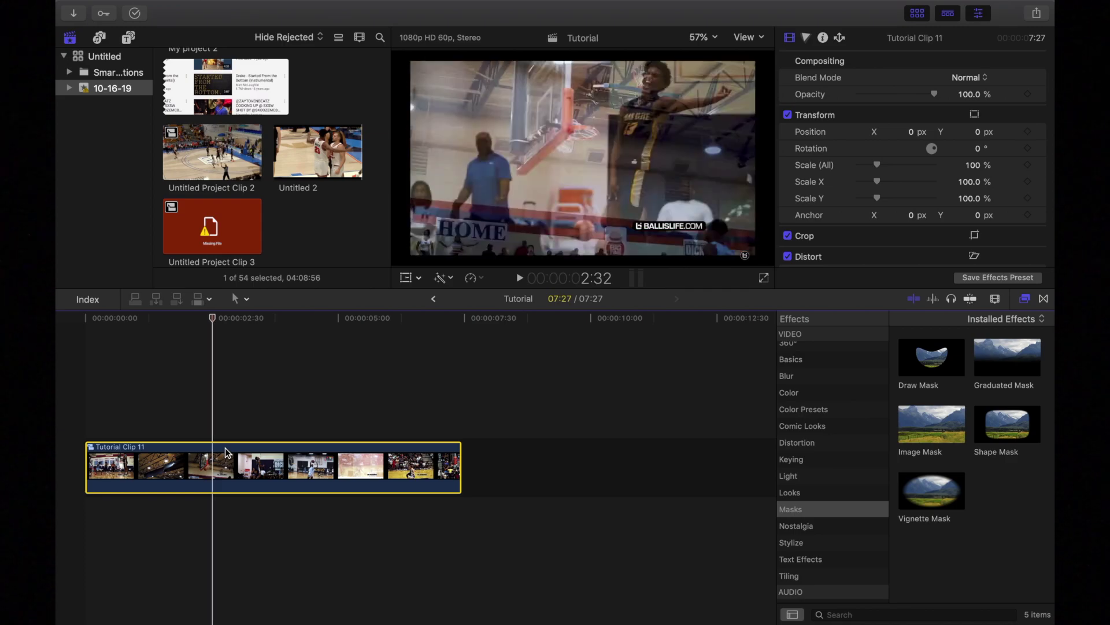
pyautogui.press('Right')
pyautogui.press('Left')
pyautogui.press('Right')
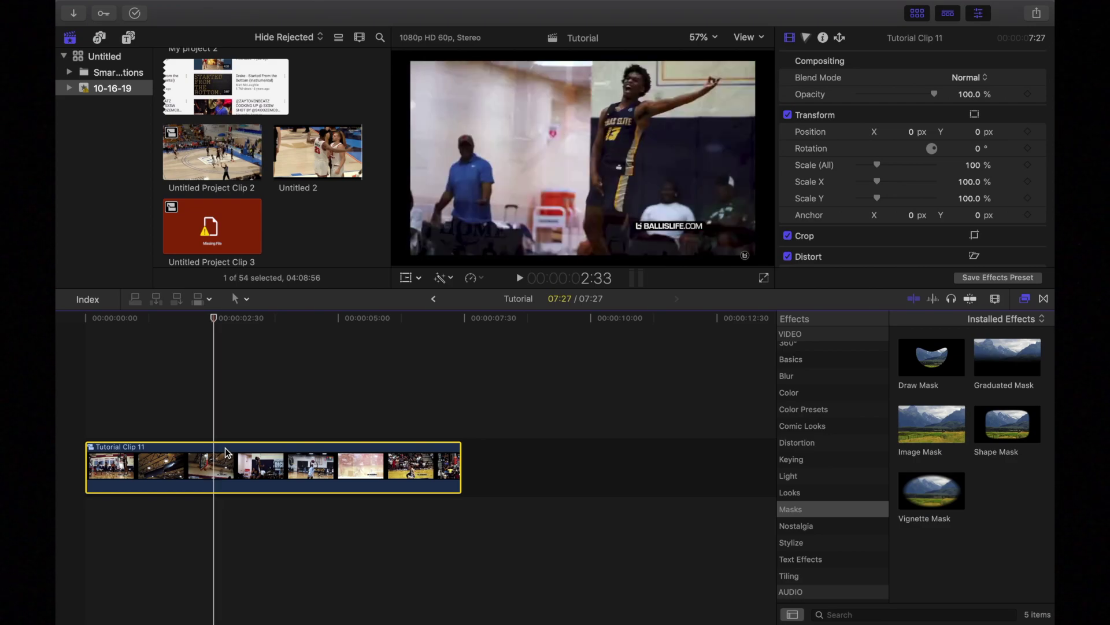
# Step: Blade the clip at 2:33, add a freeze frame, and lift it into a connected lane
pyautogui.press('super+b')
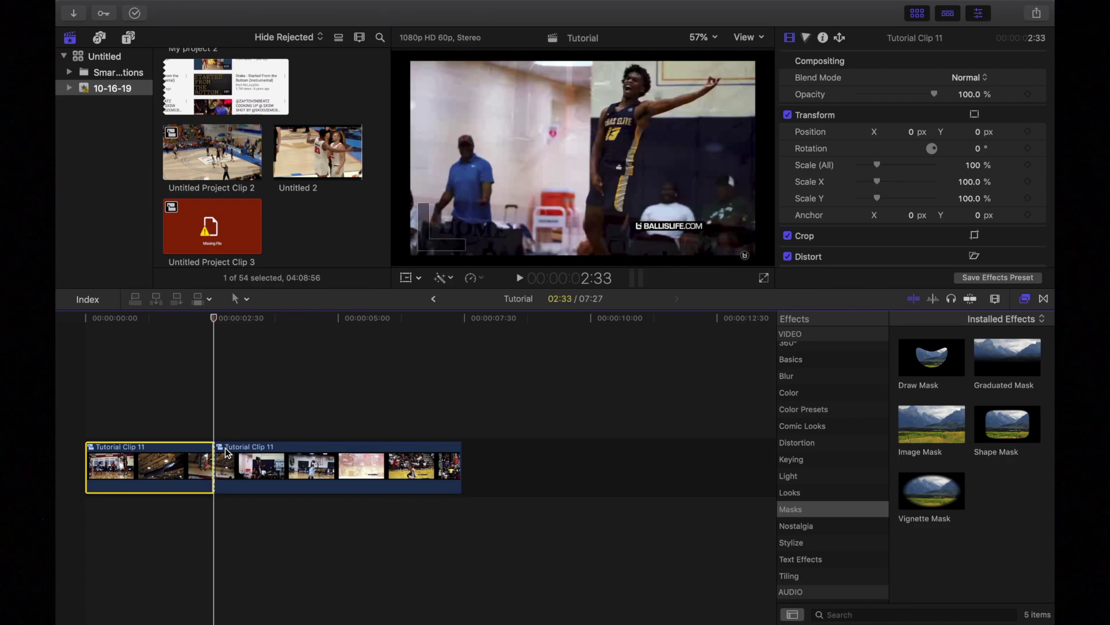
pyautogui.click(228, 453)
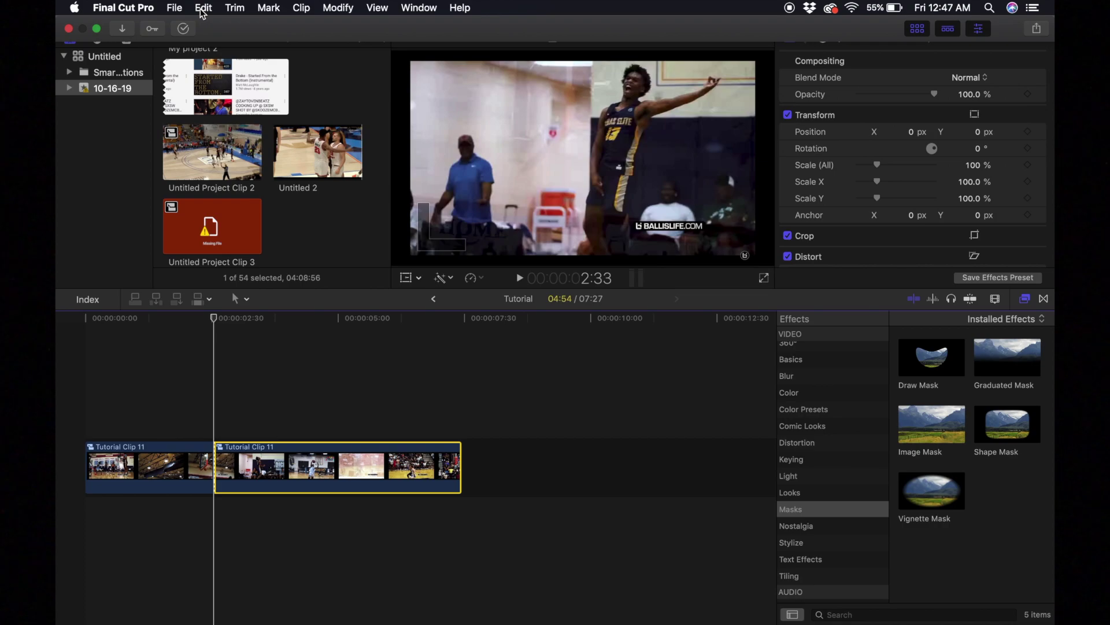
pyautogui.click(195, 11)
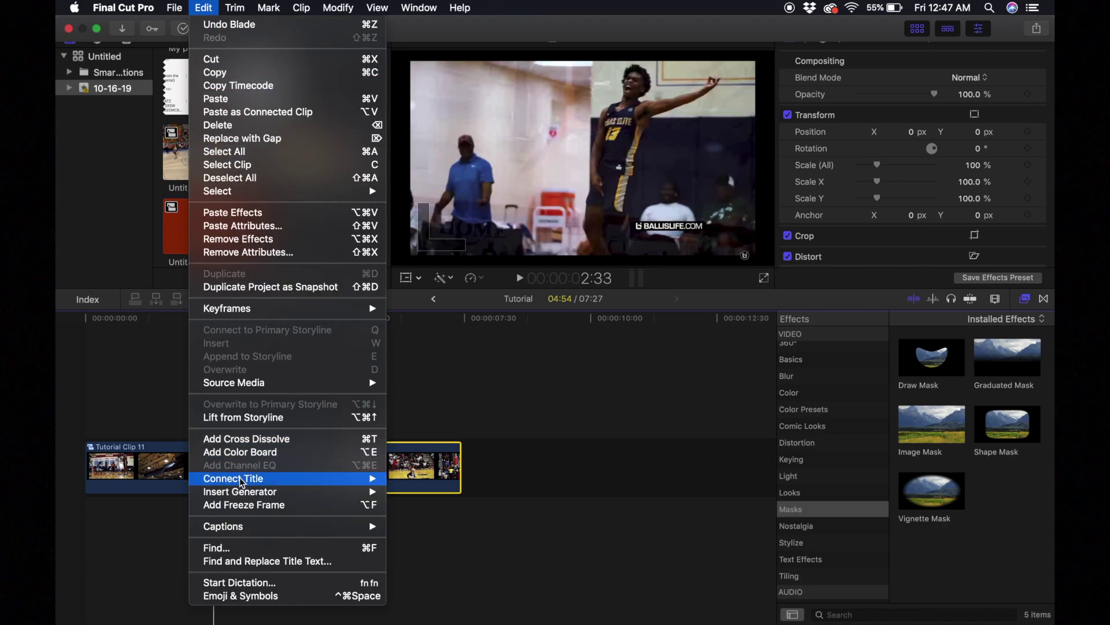
pyautogui.click(239, 509)
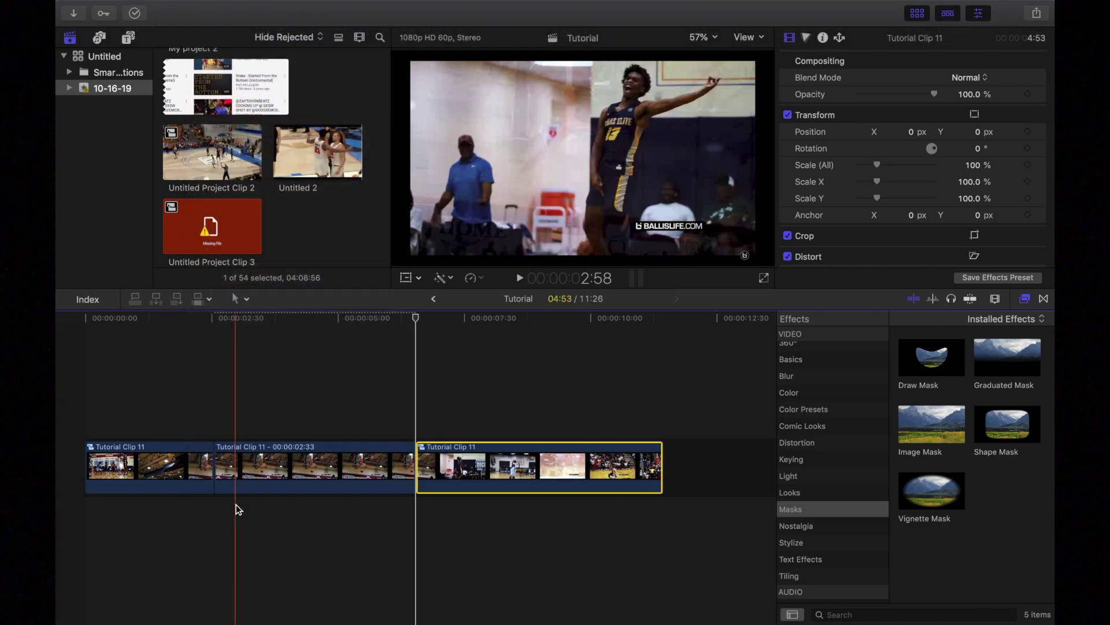
pyautogui.moveTo(267, 466); pyautogui.dragTo(268, 400)
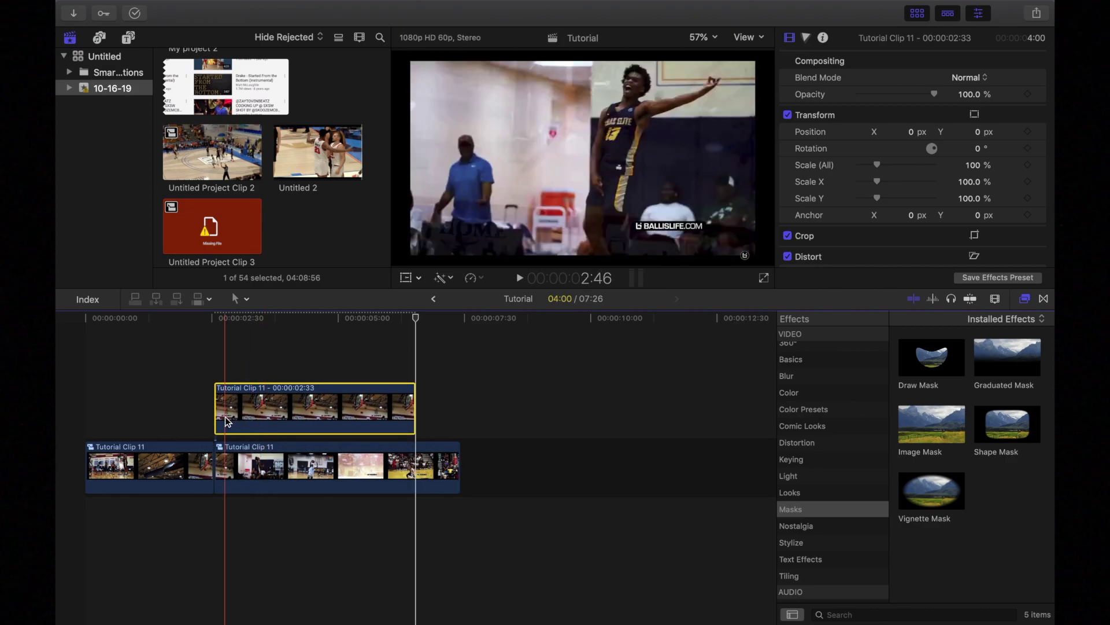
# Step: Zoom the timeline in and step the playhead back from 2:33 to 2:13
pyautogui.press('super+equal')
pyautogui.press('super+equal')
pyautogui.press('super+equal')
pyautogui.press('super+equal')
pyautogui.press('super+equal')
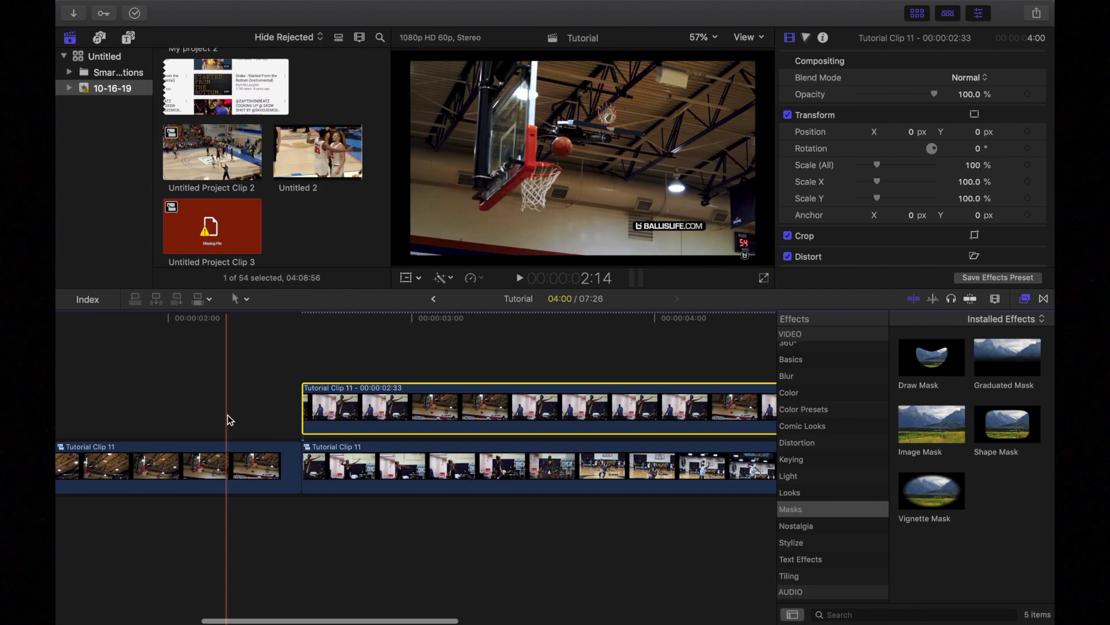
pyautogui.hscroll(5, 484, 387)
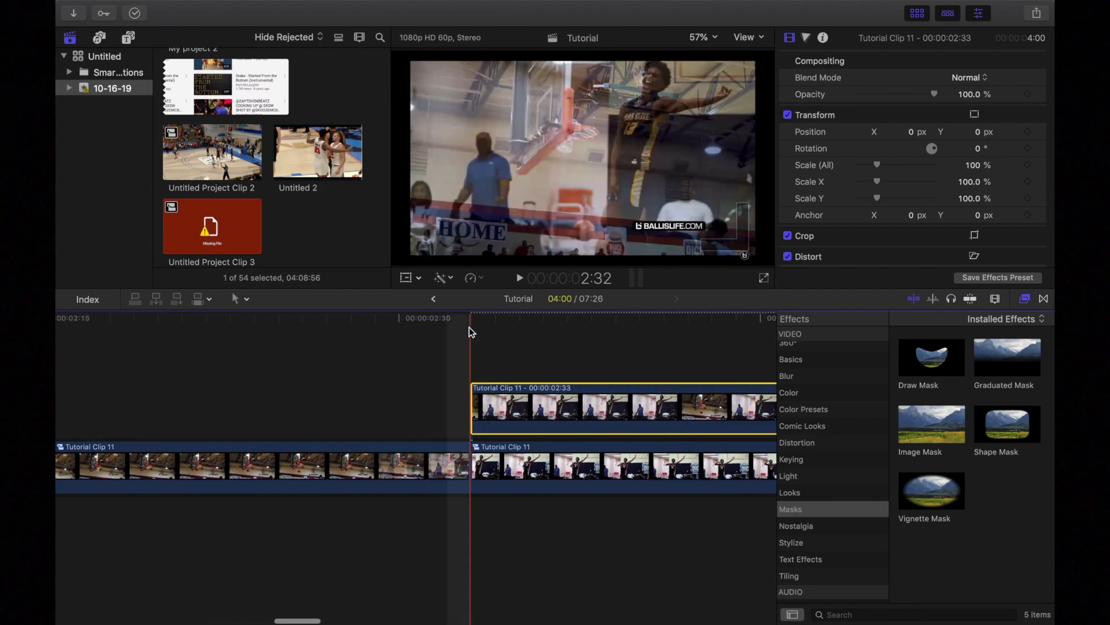
pyautogui.click(471, 314)
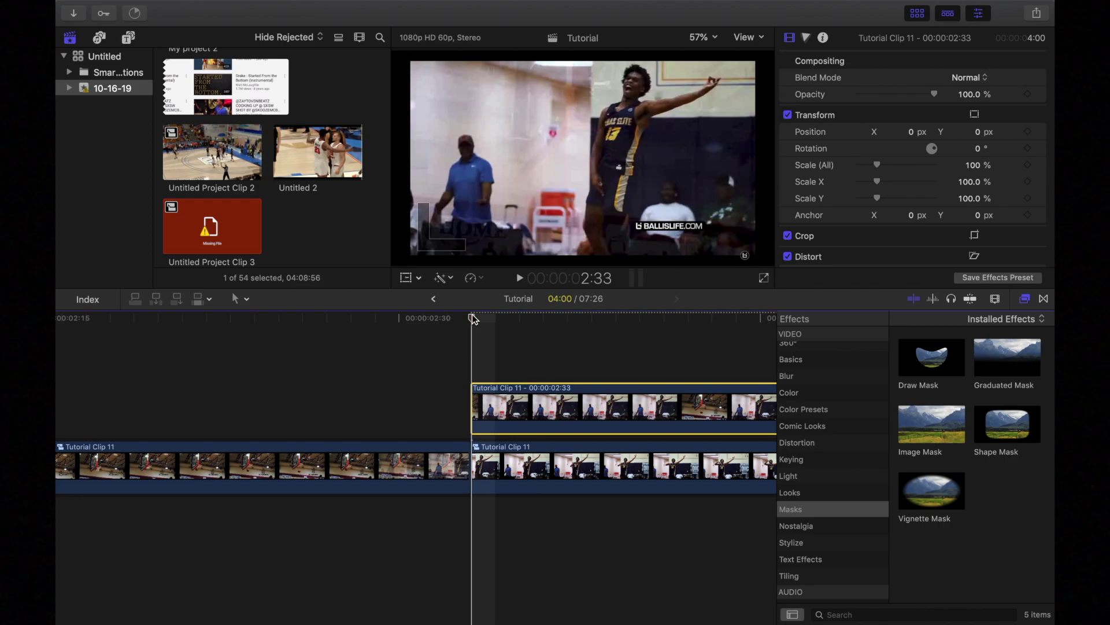
pyautogui.press('Left')
pyautogui.press('Left')
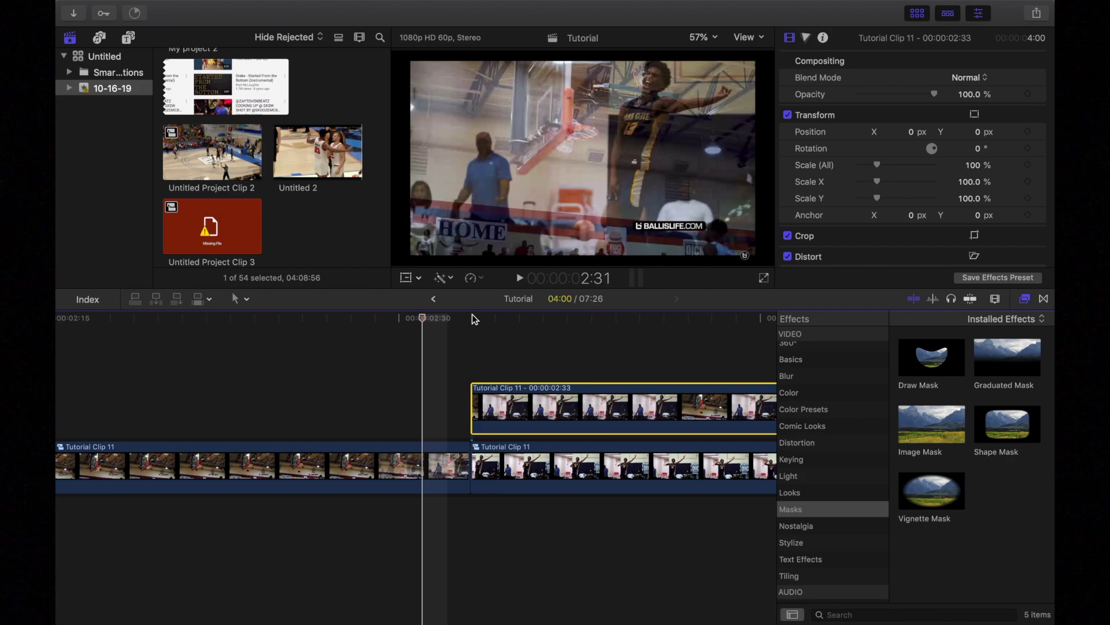
pyautogui.press('Right')
pyautogui.press('Right')
pyautogui.press('Left')
pyautogui.press('Left')
pyautogui.press('Left')
pyautogui.press('Left')
pyautogui.press('Left')
pyautogui.press('Left')
pyautogui.press('Left')
pyautogui.press('Left')
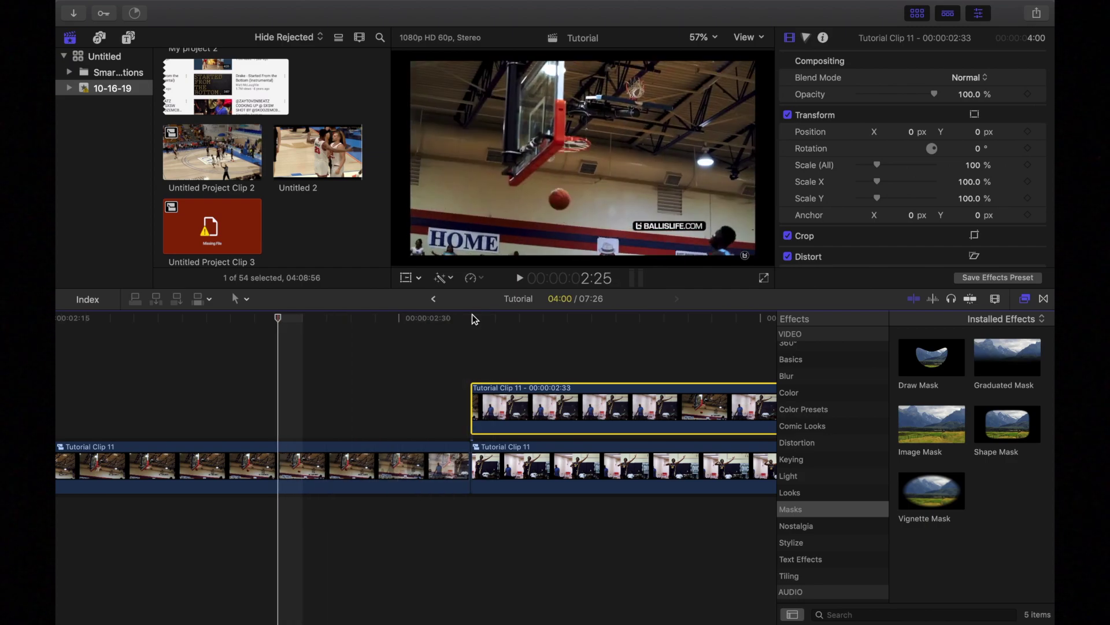
pyautogui.press('Left')
pyautogui.press('Left')
pyautogui.press('Left')
pyautogui.press('Left')
pyautogui.press('Left')
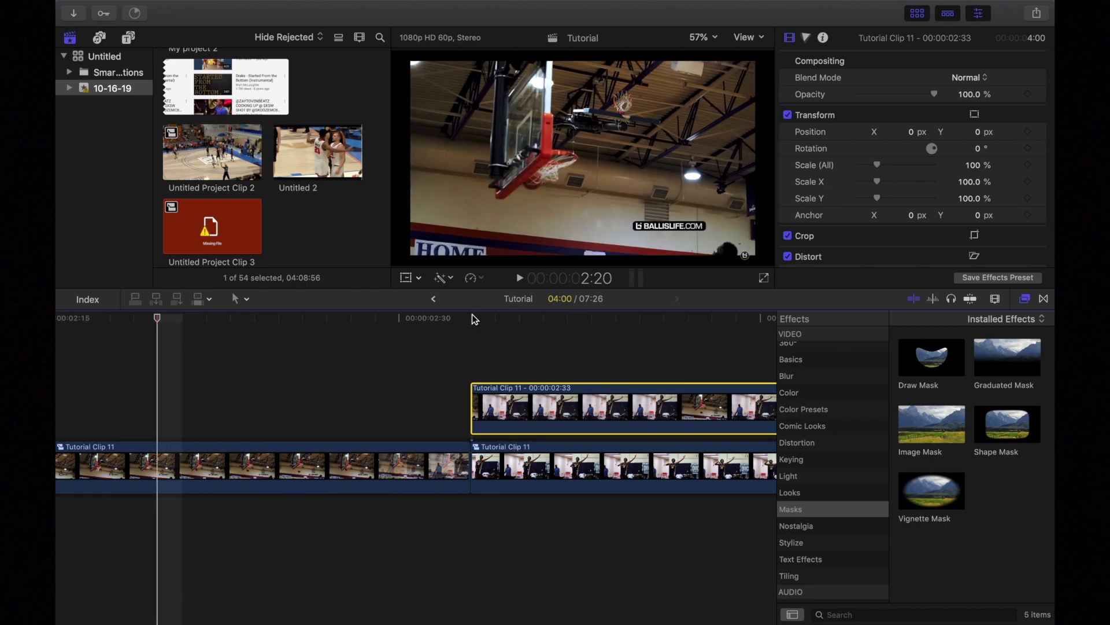
pyautogui.press('Left')
pyautogui.press('Left')
pyautogui.press('Left')
pyautogui.press('Left')
pyautogui.press('Left')
pyautogui.press('Left')
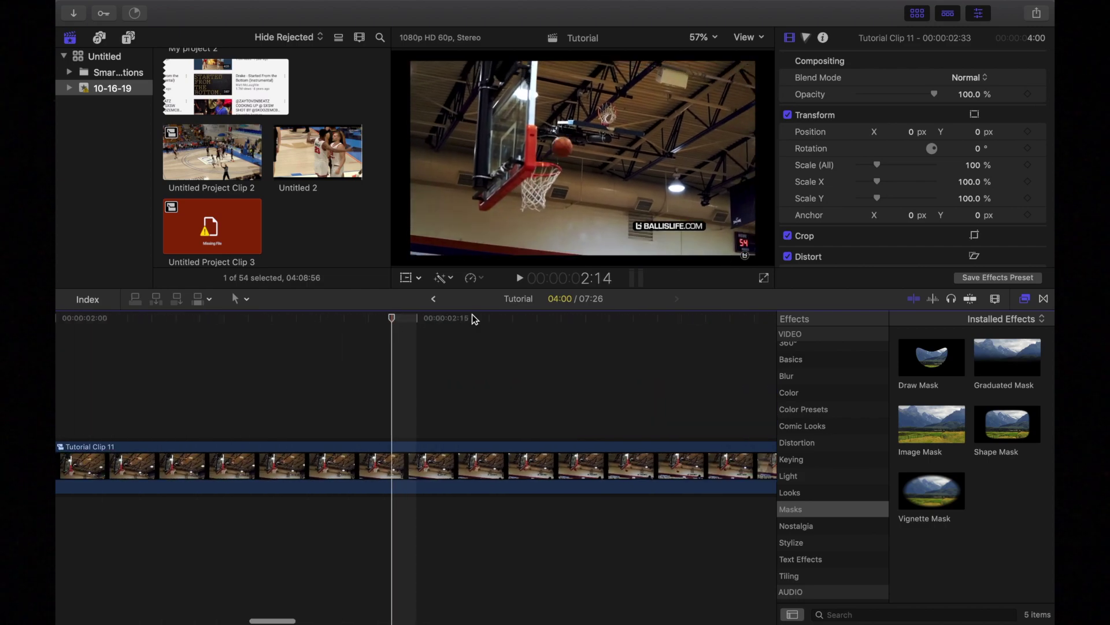
pyautogui.press('Left')
pyautogui.press('s')
# Step: Slide the connected freeze frame earlier so it starts at the 2:13 playhead
pyautogui.press('super+minus')
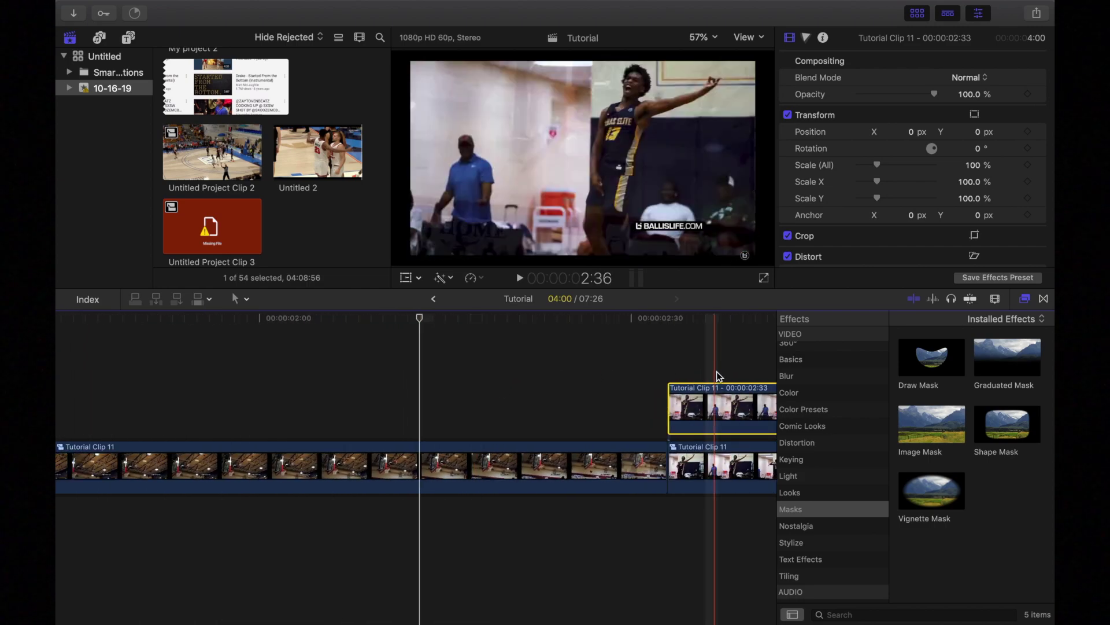
pyautogui.moveTo(716, 414); pyautogui.dragTo(471, 409)
pyautogui.hscroll(10, 463, 411)
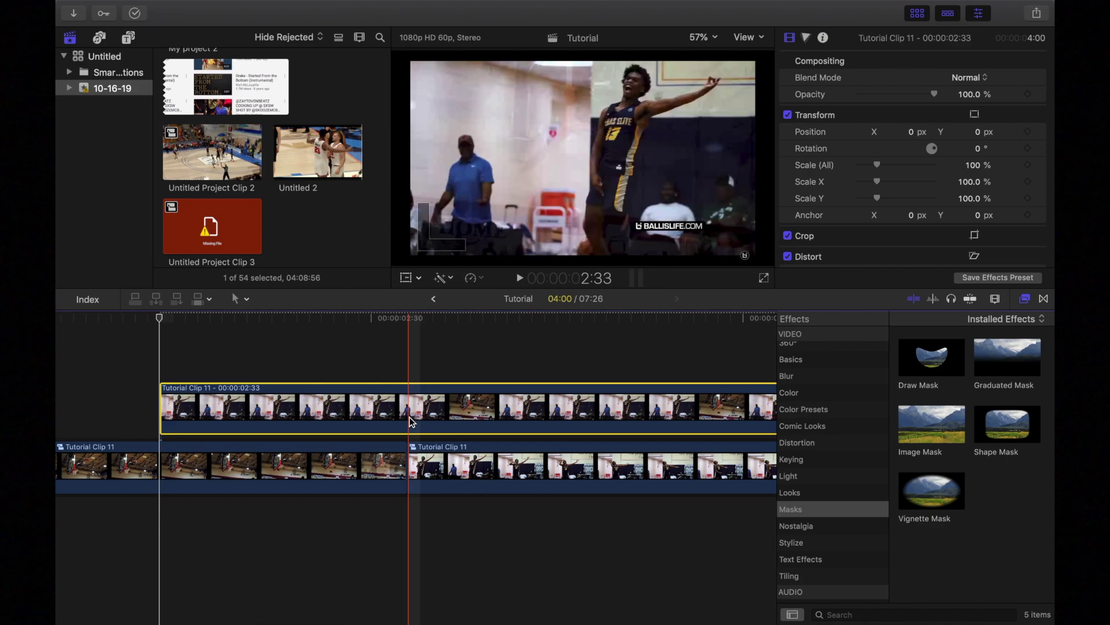
# Step: Blade the connected copy at the playhead and delete the piece after the cut
pyautogui.click(399, 466)
pyautogui.click(435, 466)
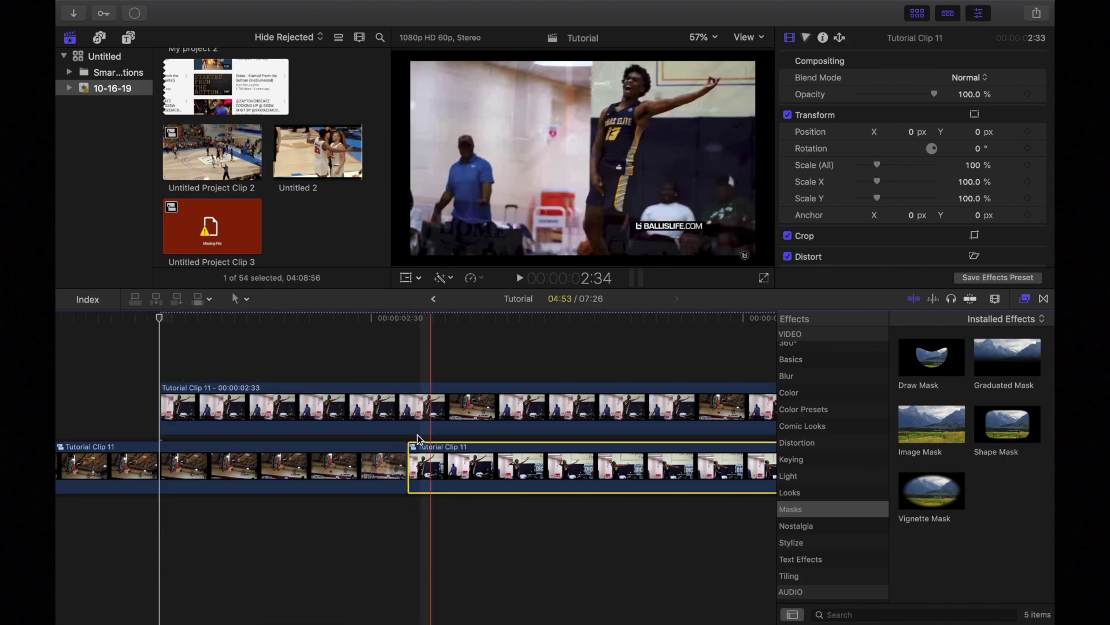
pyautogui.click(408, 403)
pyautogui.press('super+b')
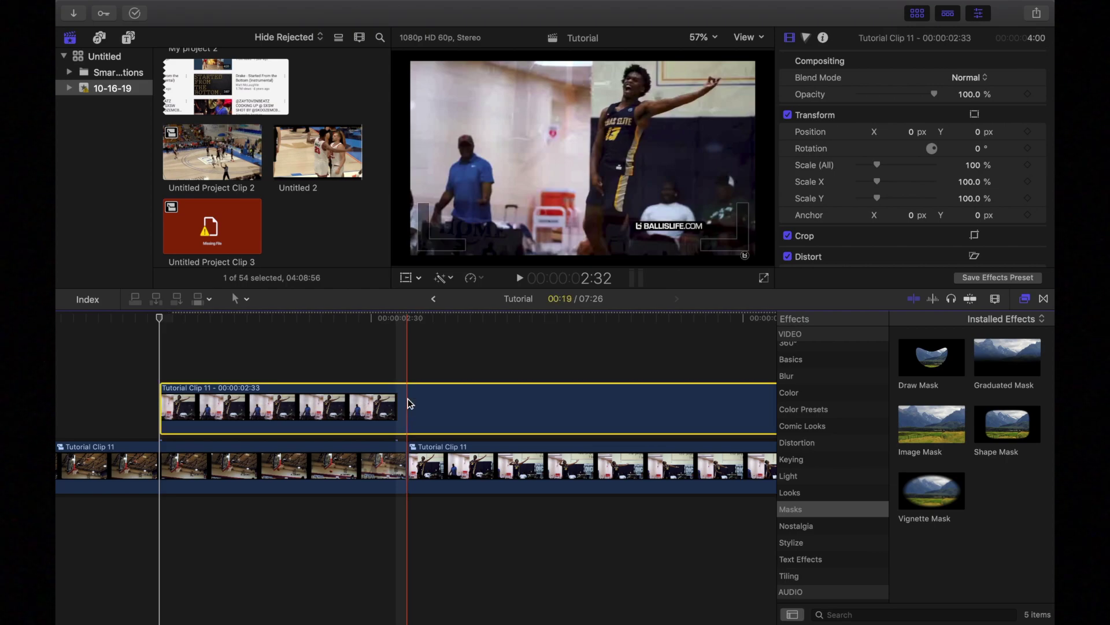
pyautogui.click(424, 403)
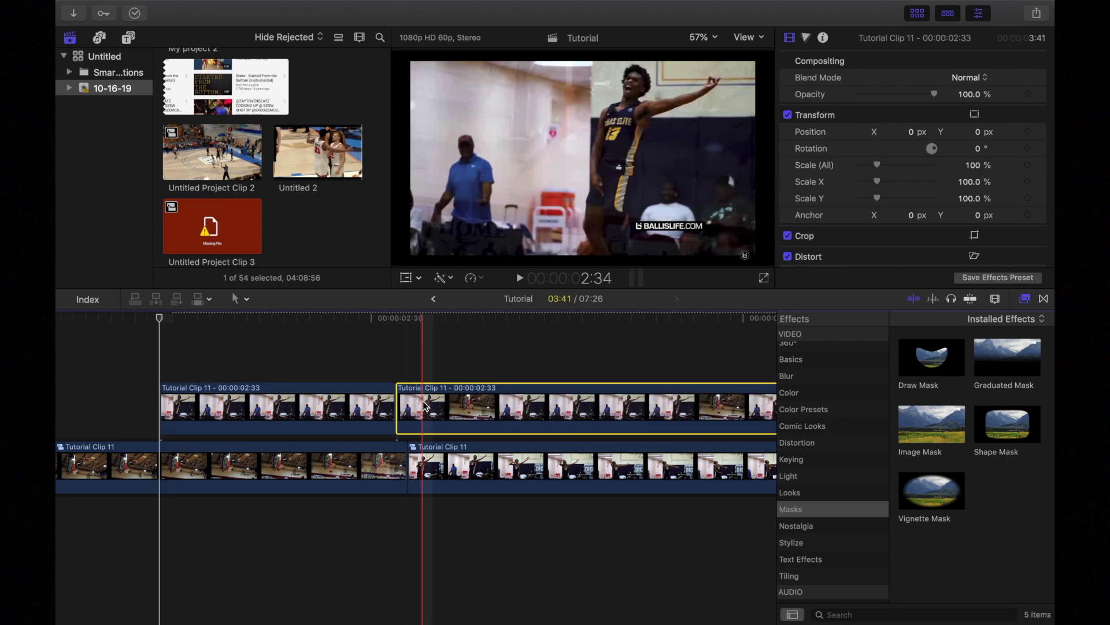
pyautogui.press('BackSpace')
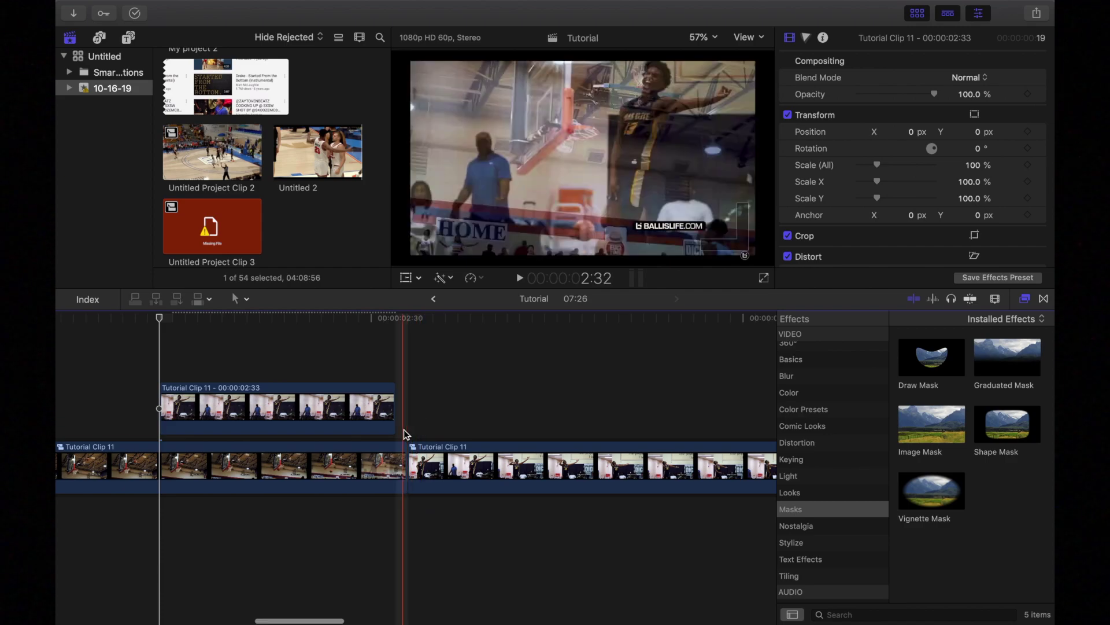
# Step: Extend the shortened clip's end edge slightly, then park the playhead at 2:16
pyautogui.press('super+equal')
pyautogui.click(341, 413)
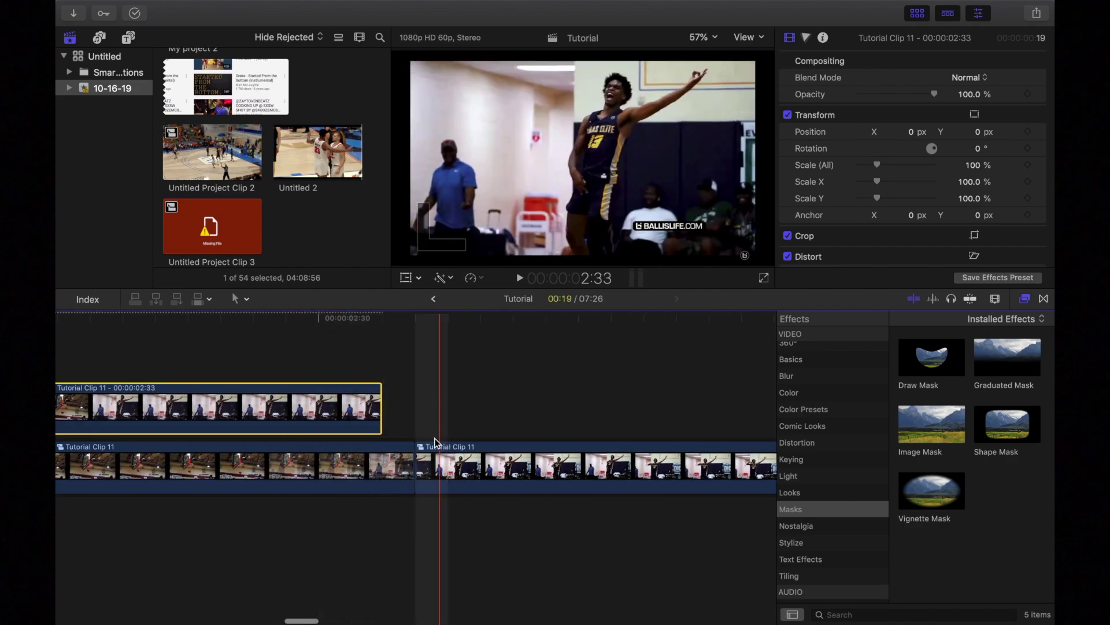
pyautogui.click(382, 412)
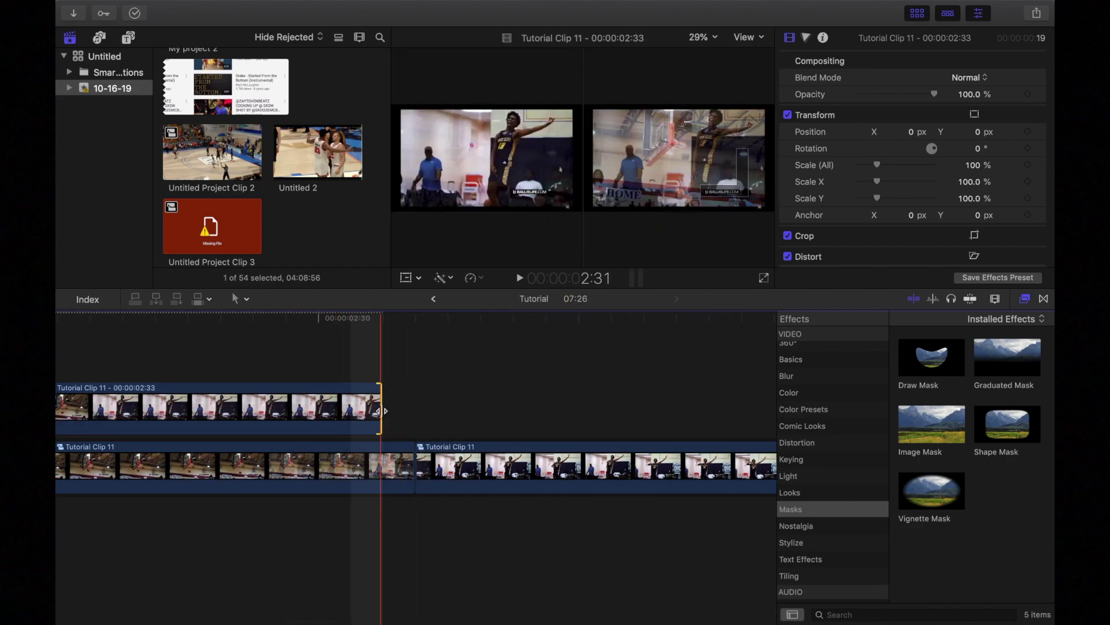
pyautogui.moveTo(381, 411); pyautogui.dragTo(414, 411)
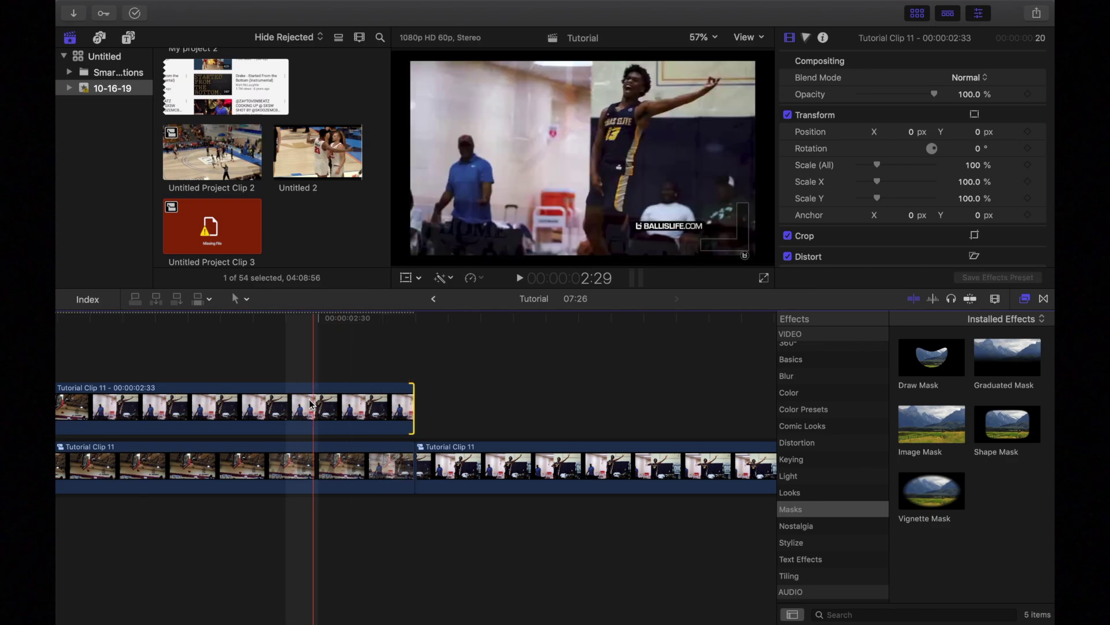
pyautogui.click(312, 404)
pyautogui.press('super+minus')
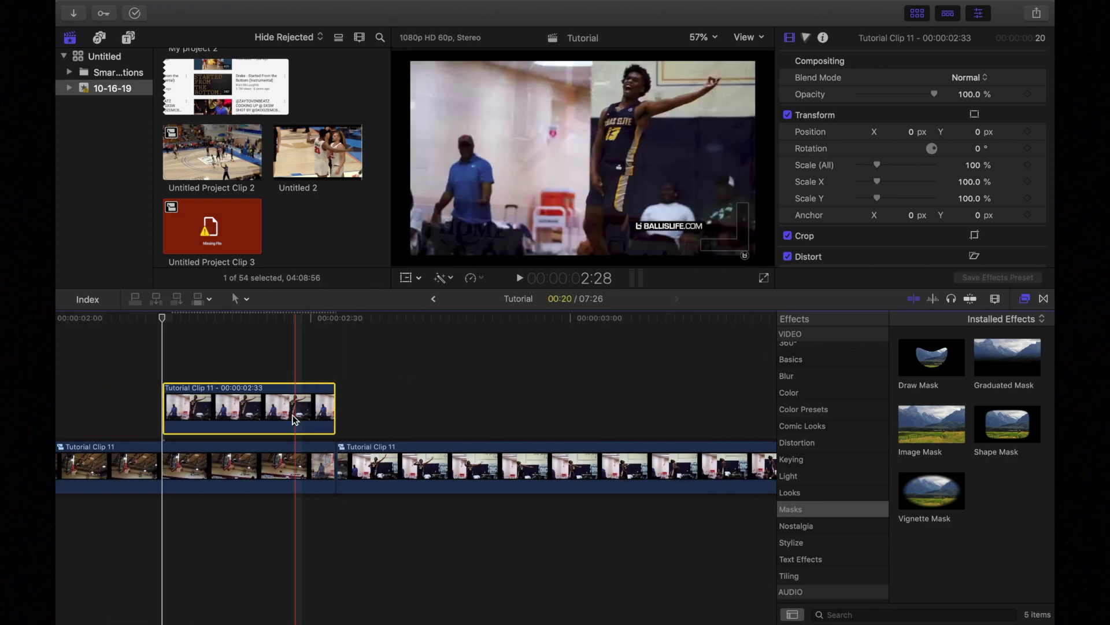
pyautogui.hscroll(-5, 295, 419)
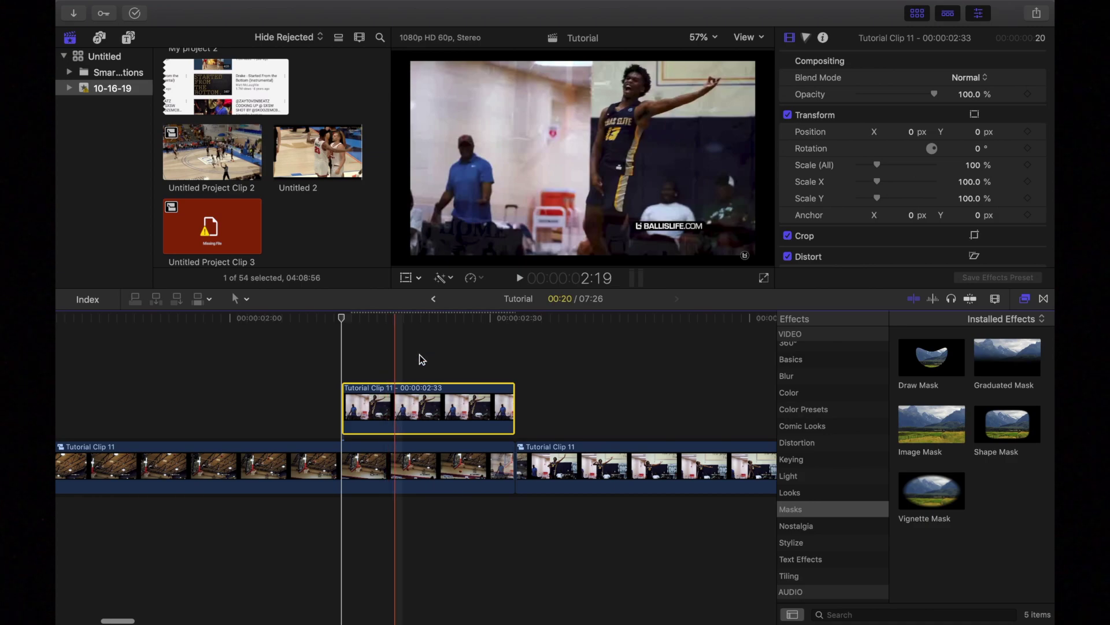
pyautogui.click(374, 321)
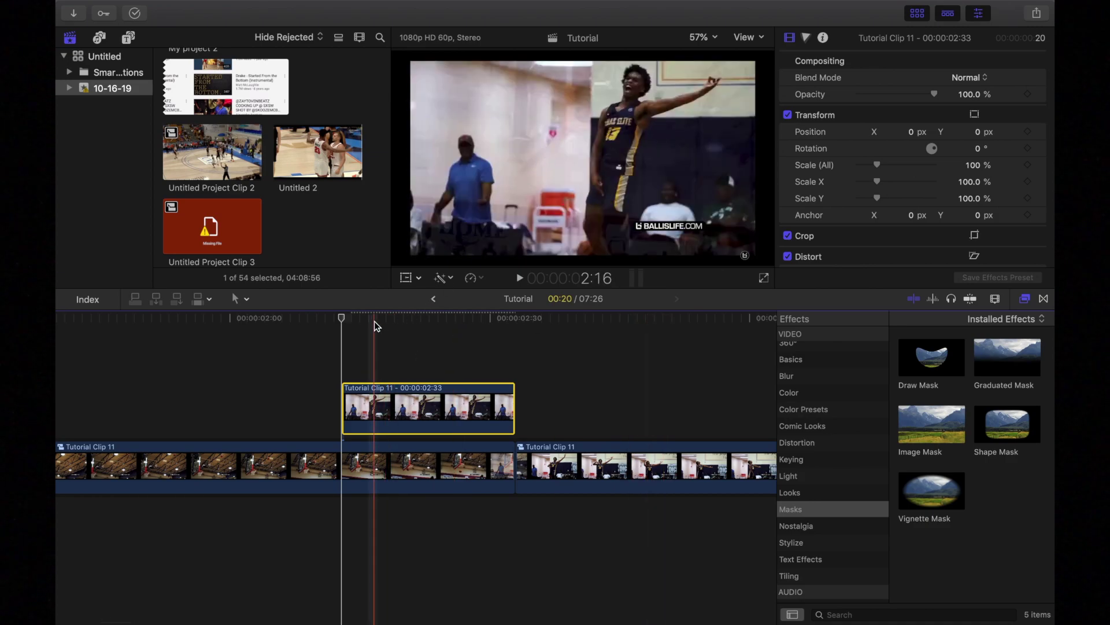
# Step: Apply Draw Mask to the connected clip and view the player at 100% magnification
pyautogui.moveTo(937, 361)
pyautogui.mouseDown()
pyautogui.moveTo(737, 349)
pyautogui.moveTo(412, 412)
pyautogui.mouseUp()
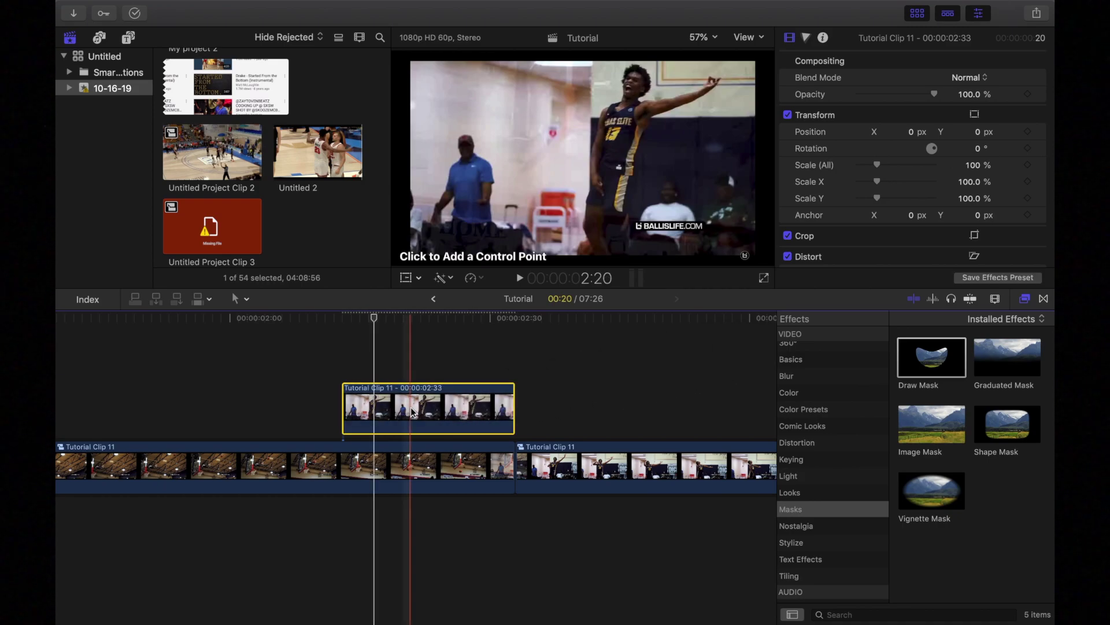
pyautogui.click(711, 42)
pyautogui.click(716, 110)
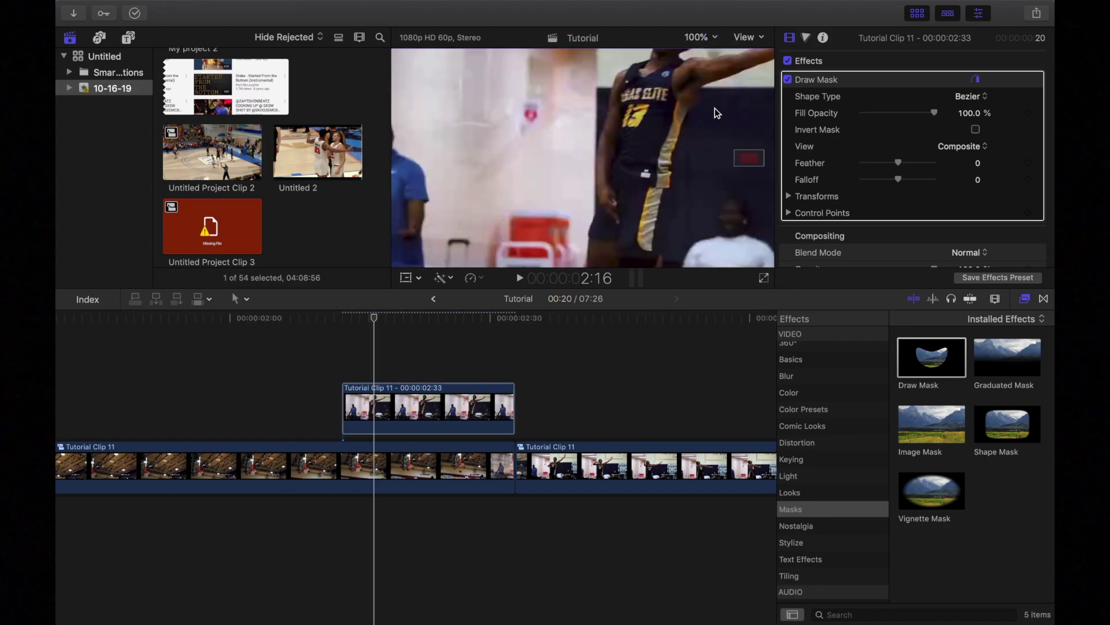
pyautogui.moveTo(753, 161); pyautogui.dragTo(754, 156)
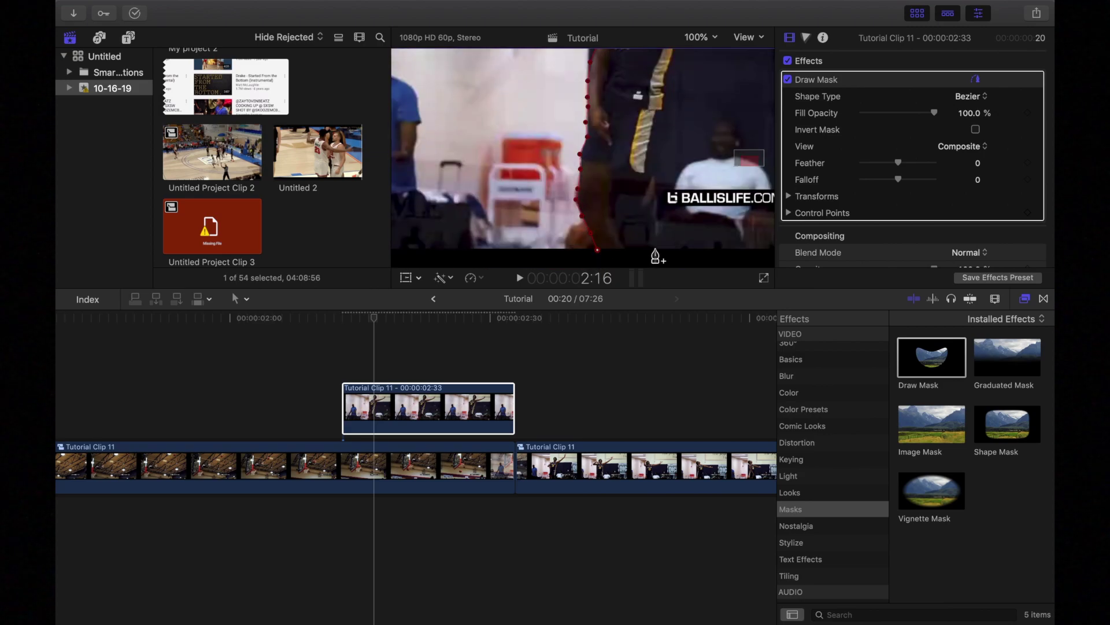
pyautogui.moveTo(745, 155); pyautogui.dragTo(740, 166)
# Step: Magnify the viewer to 200% around the player, then return it to Fit
pyautogui.click(702, 37)
pyautogui.click(707, 132)
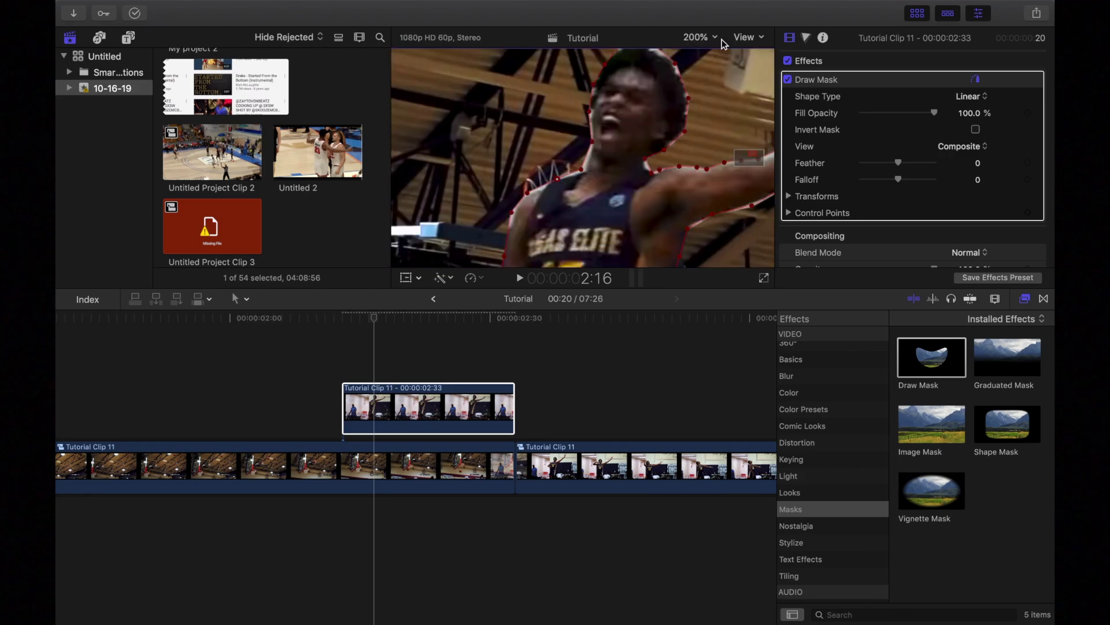
pyautogui.click(701, 37)
pyautogui.click(706, 52)
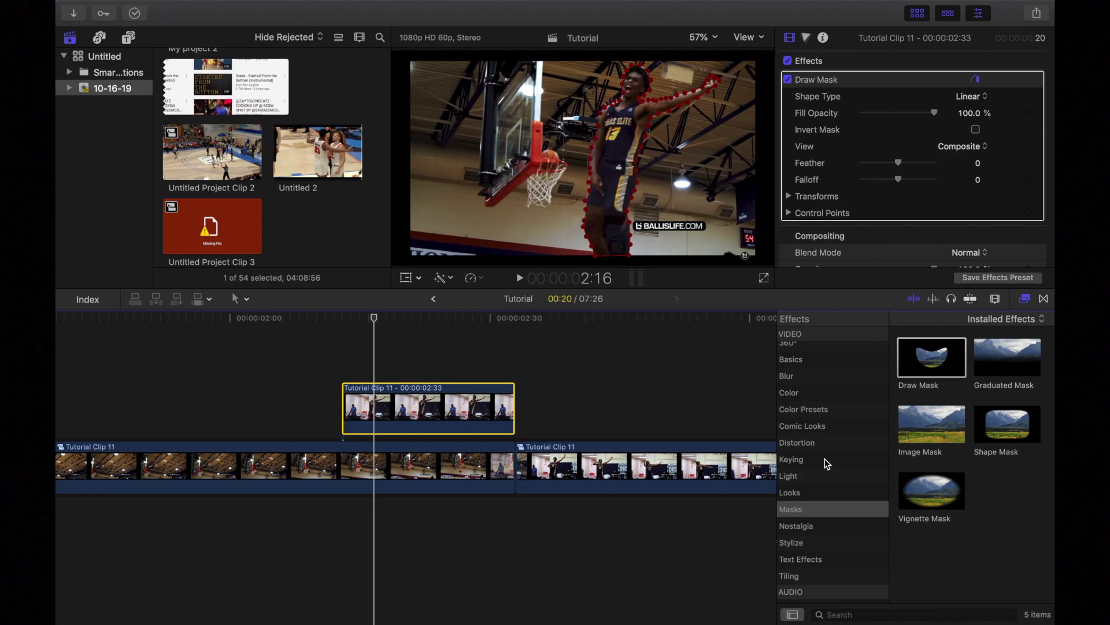
# Step: Apply Comic Cool from Comic Looks to the connected clip with Style set to Black & White
pyautogui.click(827, 427)
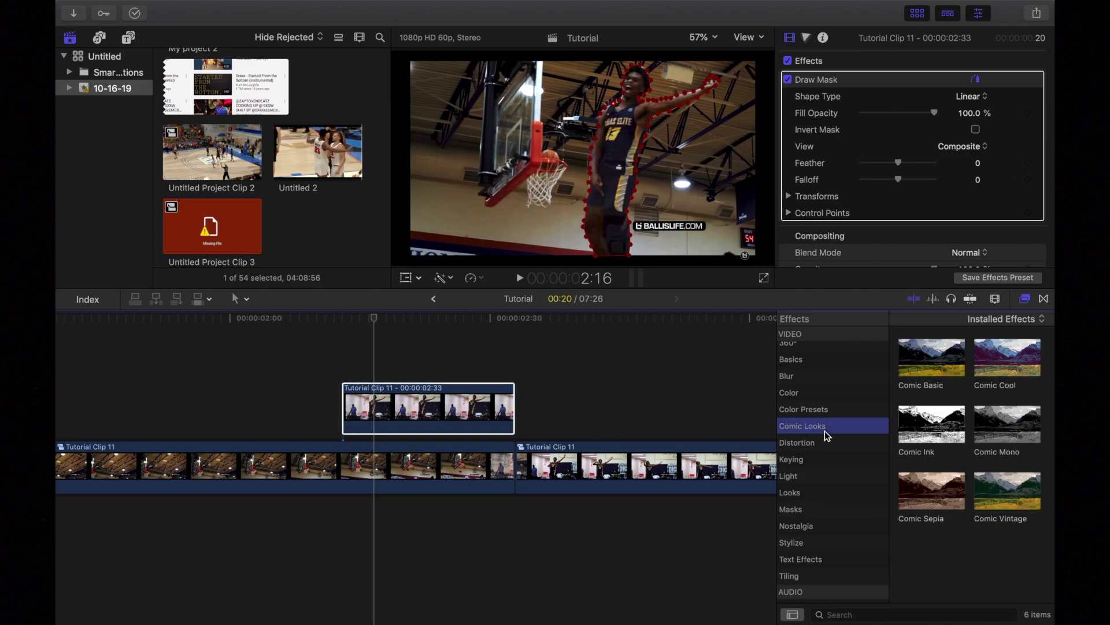
pyautogui.click(1006, 355)
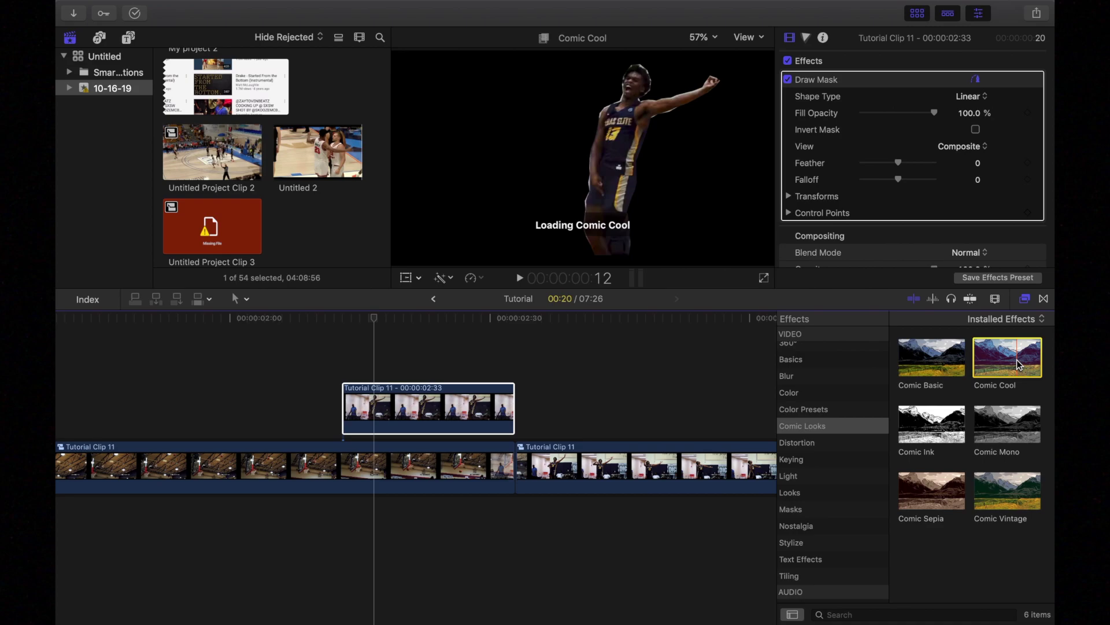
pyautogui.moveTo(991, 362); pyautogui.dragTo(416, 417)
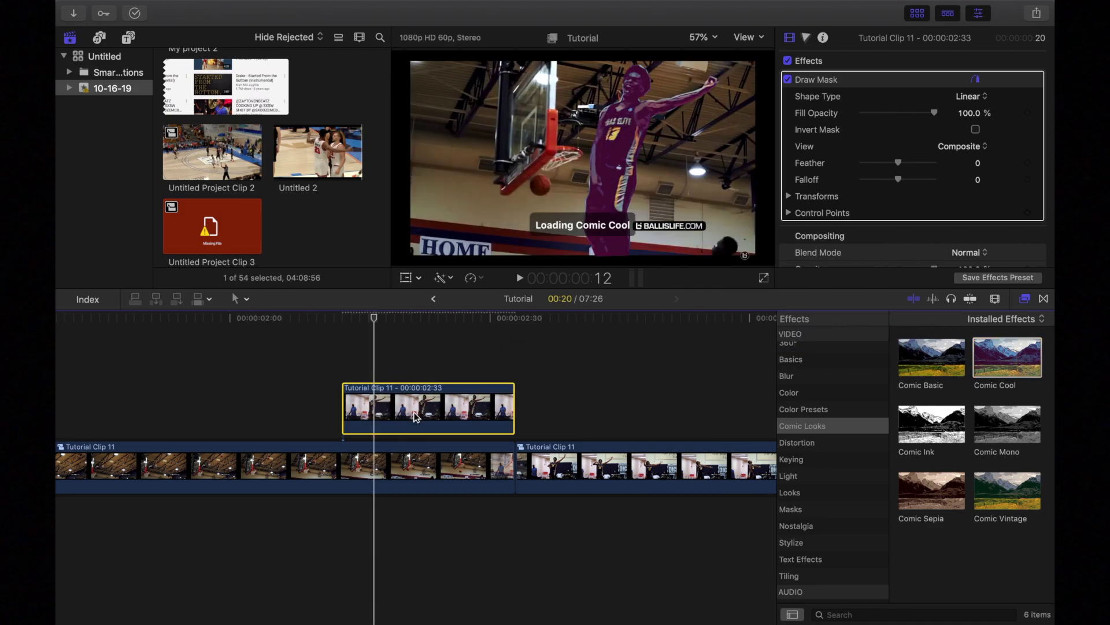
pyautogui.scroll(-5, 926, 174)
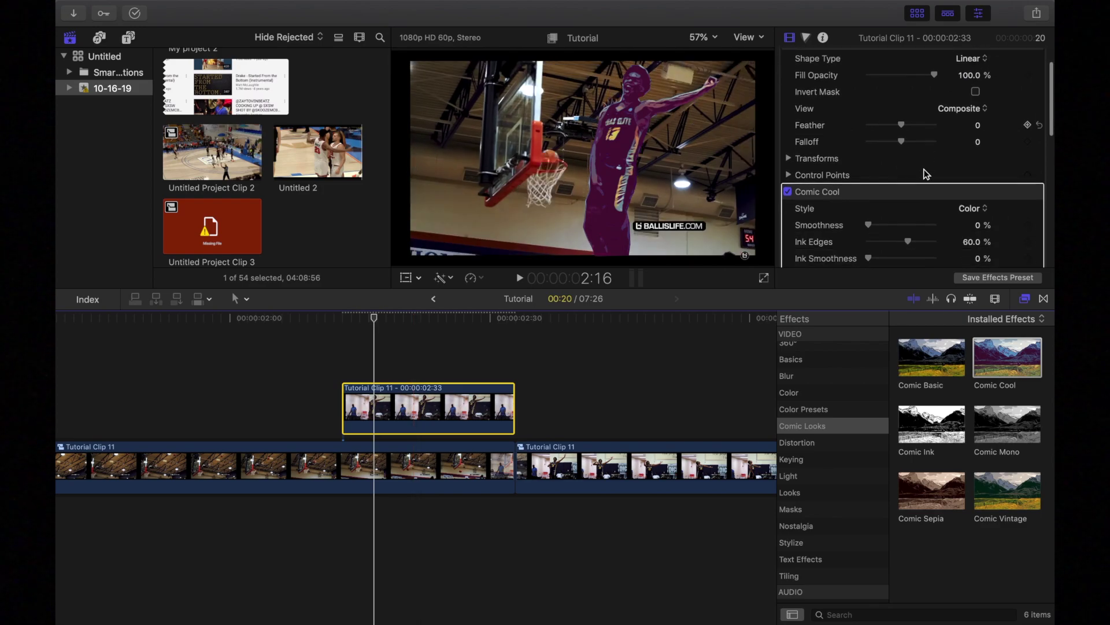
pyautogui.click(975, 141)
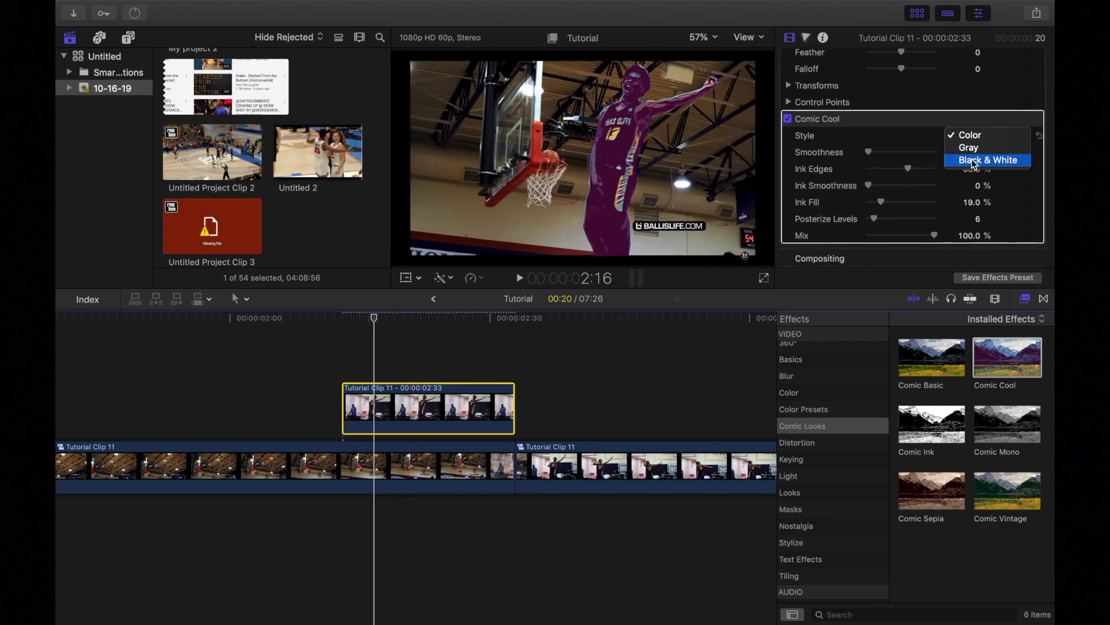
pyautogui.click(975, 161)
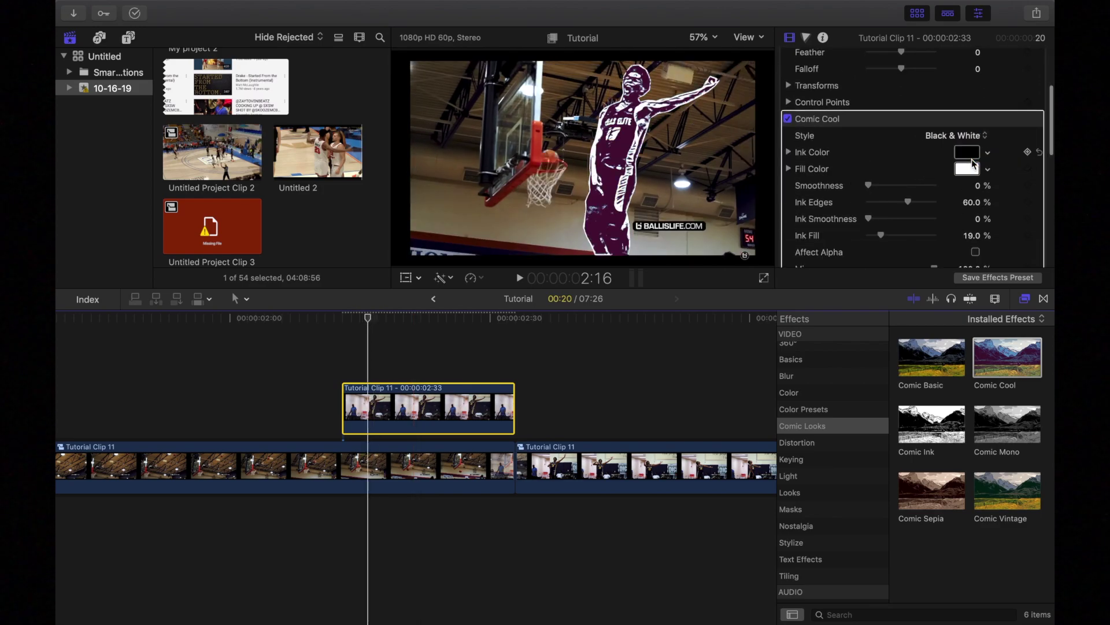
# Step: Set the Comic Cool ink color to blue
pyautogui.click(975, 156)
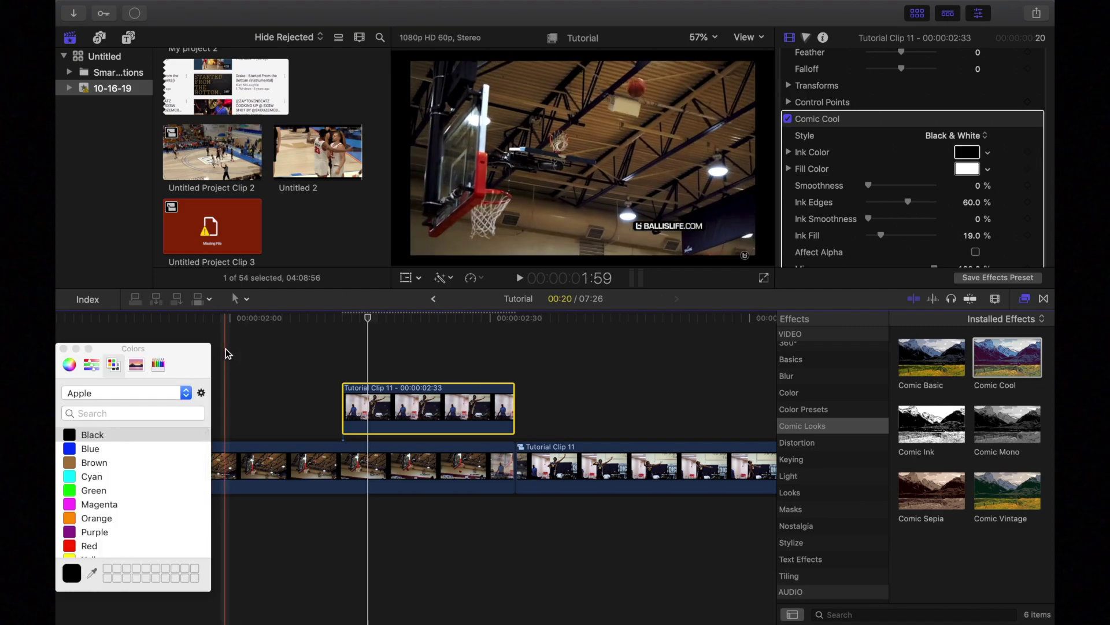
pyautogui.scroll(-2, 92, 547)
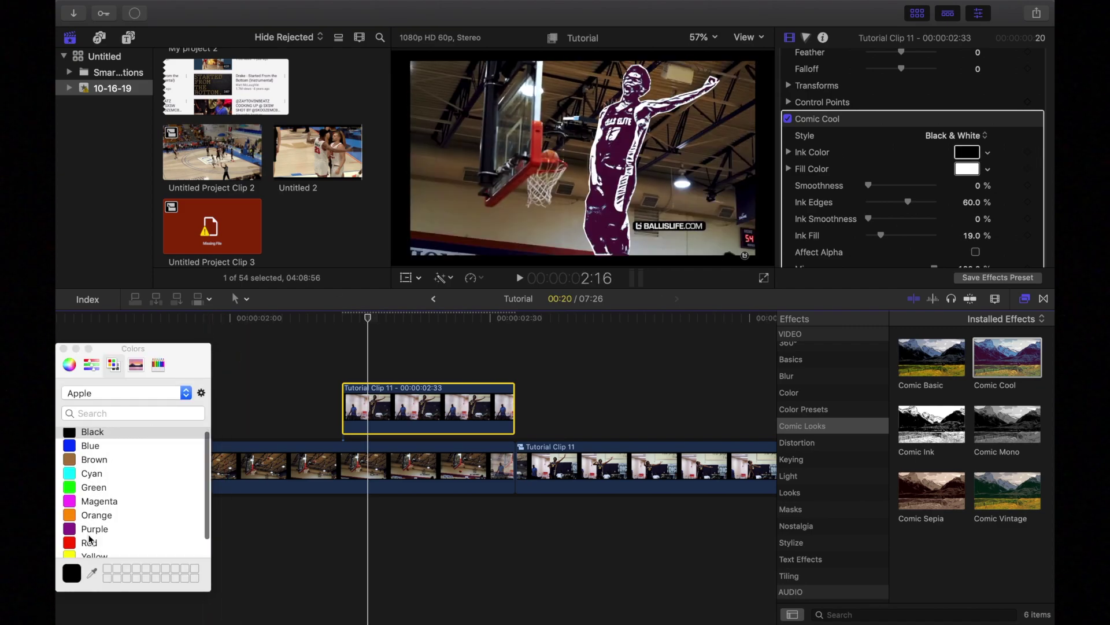
pyautogui.click(91, 554)
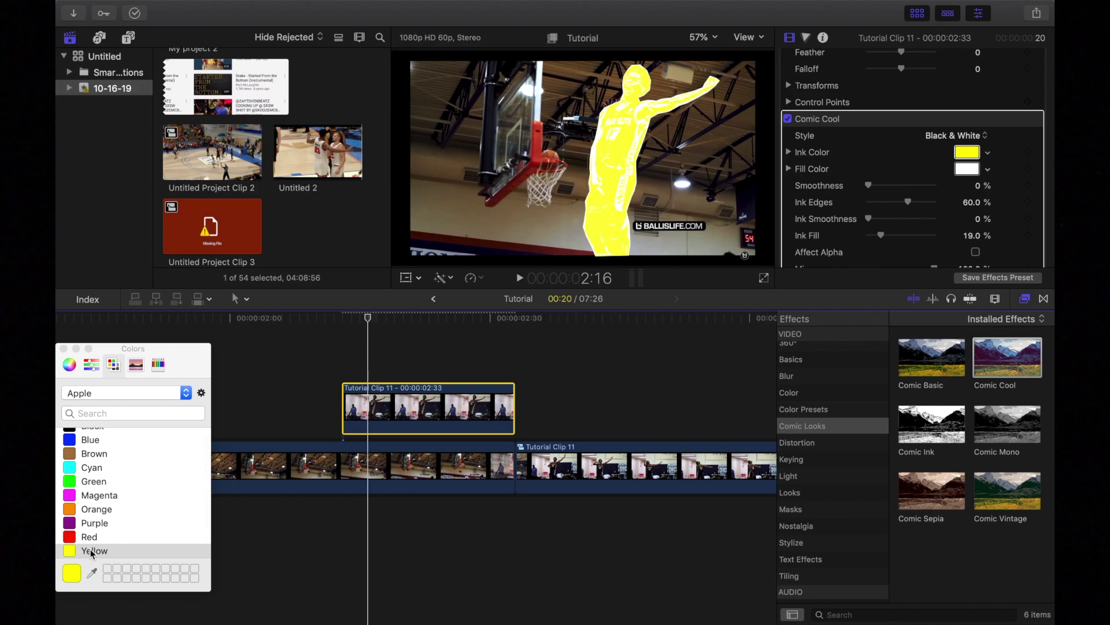
pyautogui.click(96, 440)
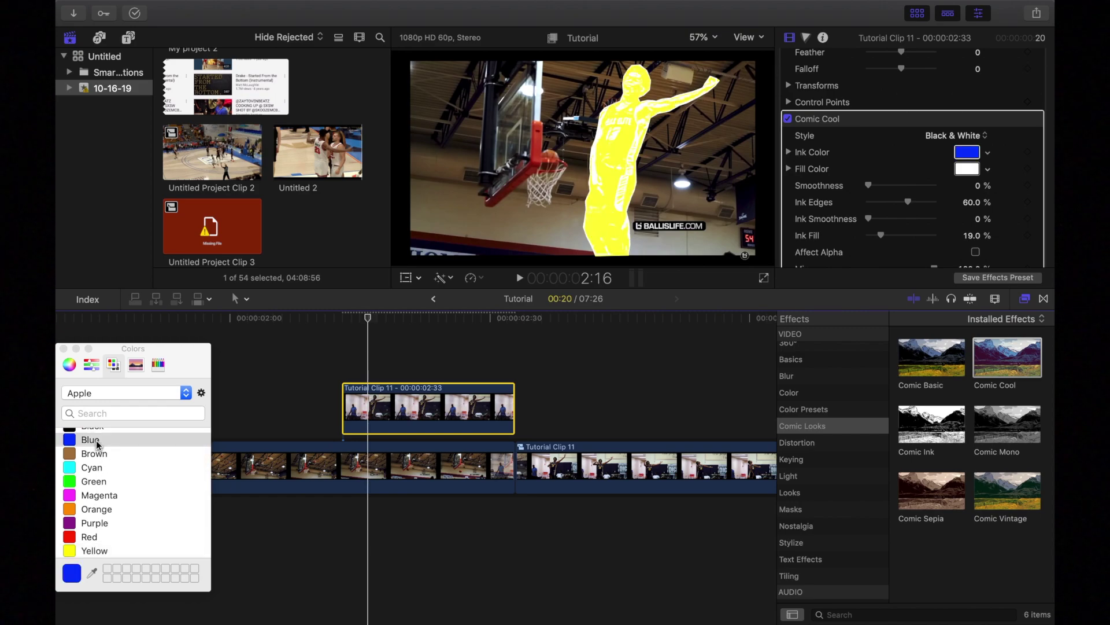
pyautogui.click(64, 349)
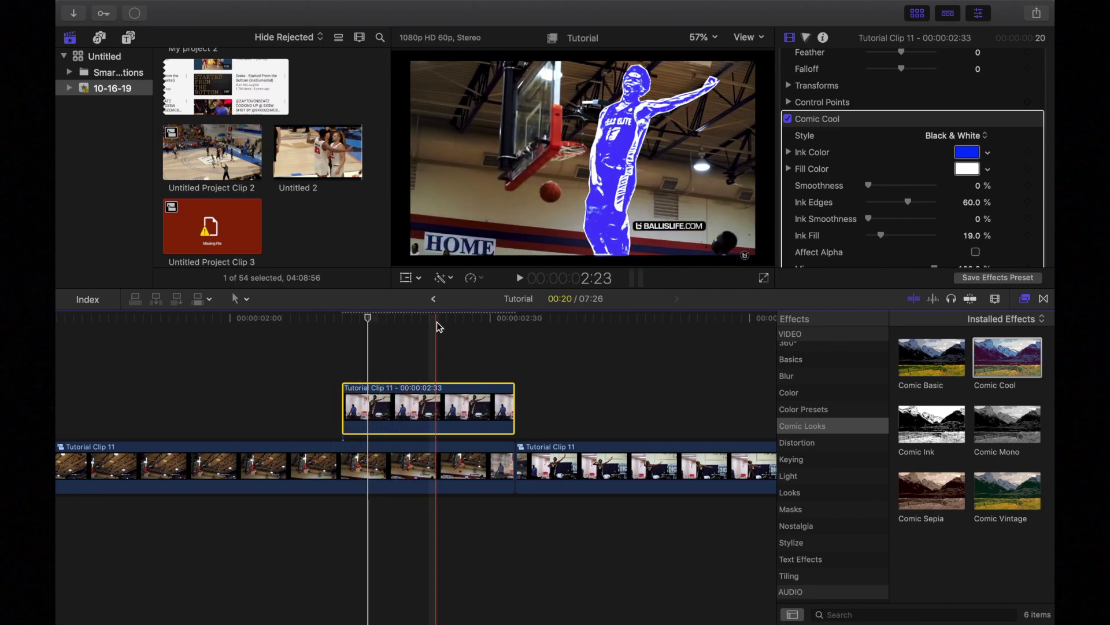
# Step: Set the Comic Cool fill color to yellow
pyautogui.click(972, 173)
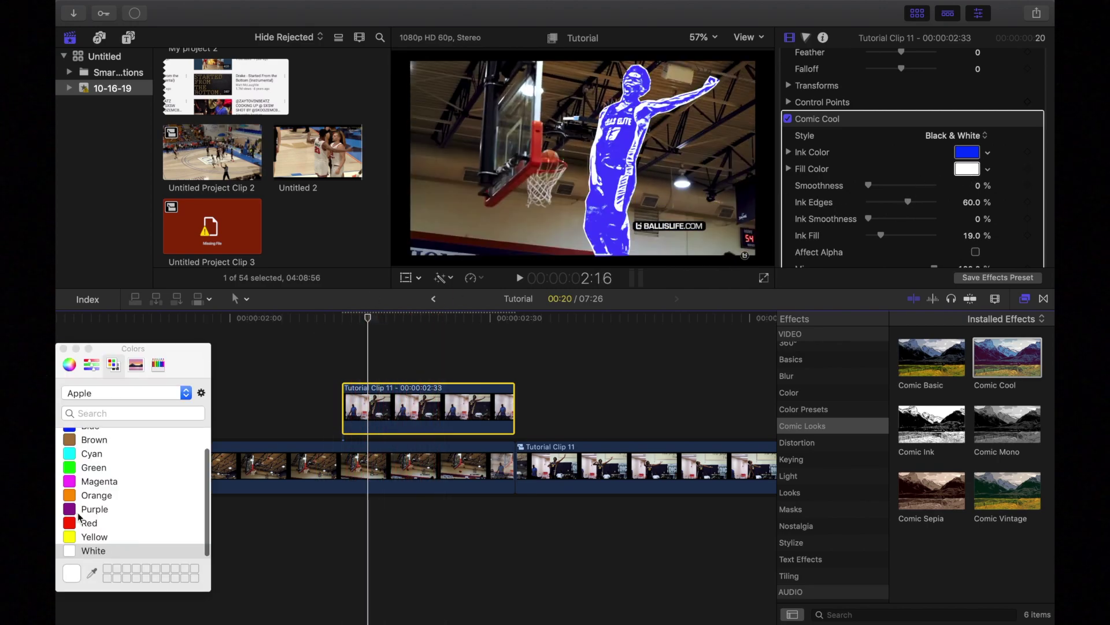
pyautogui.click(95, 538)
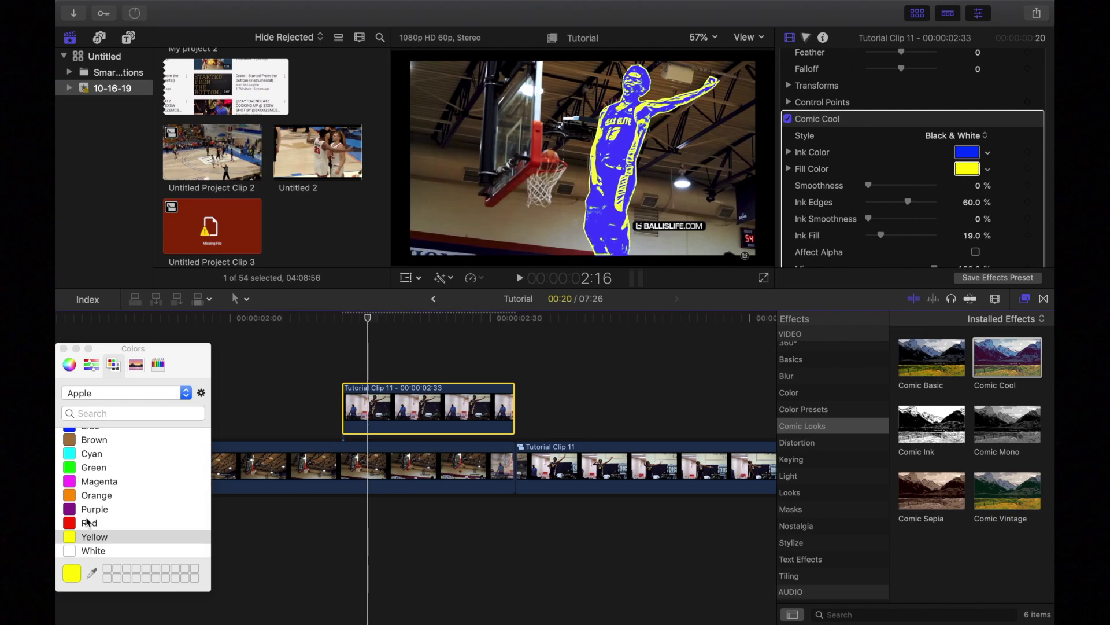
pyautogui.click(88, 522)
pyautogui.click(90, 538)
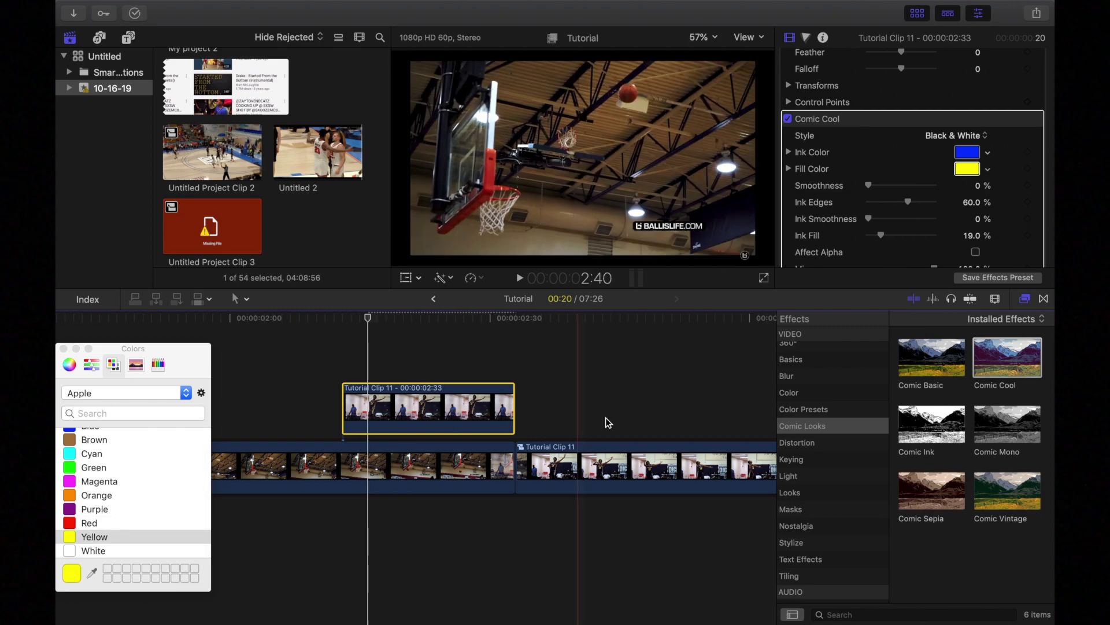
pyautogui.click(63, 349)
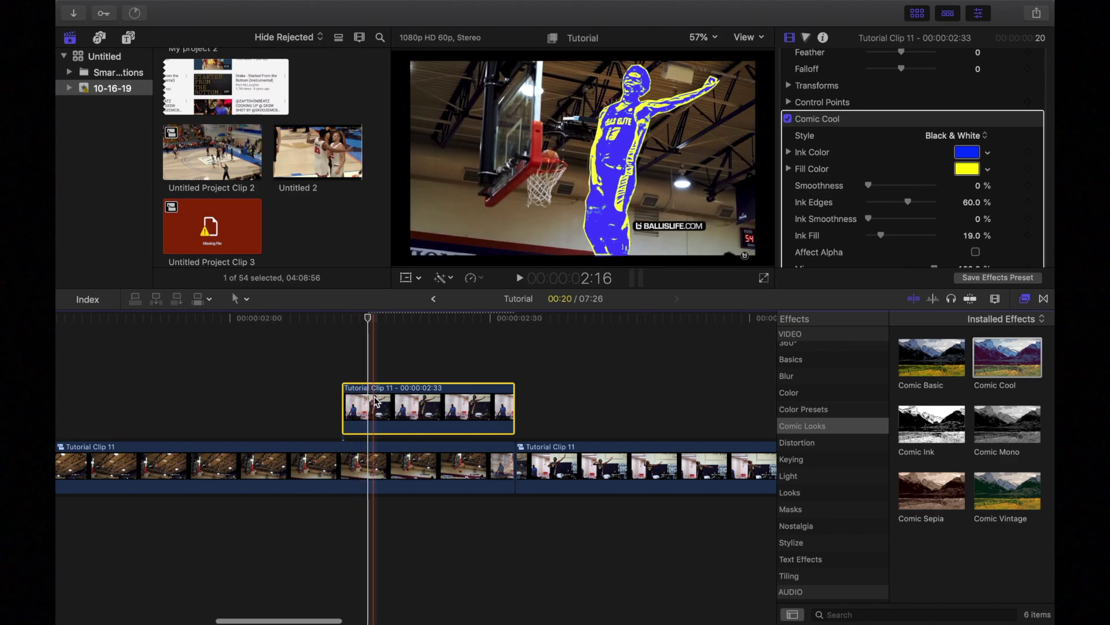
# Step: Make the connected clip a compound clip, keeping the name Tutorial Clip 12
pyautogui.rightClick(375, 401)
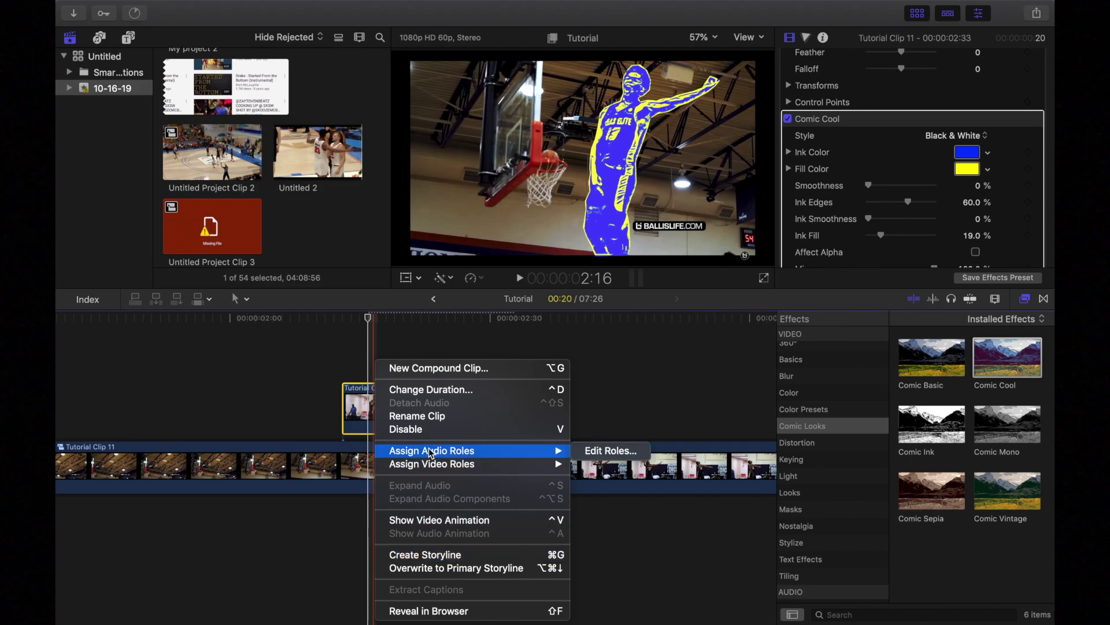
pyautogui.click(442, 369)
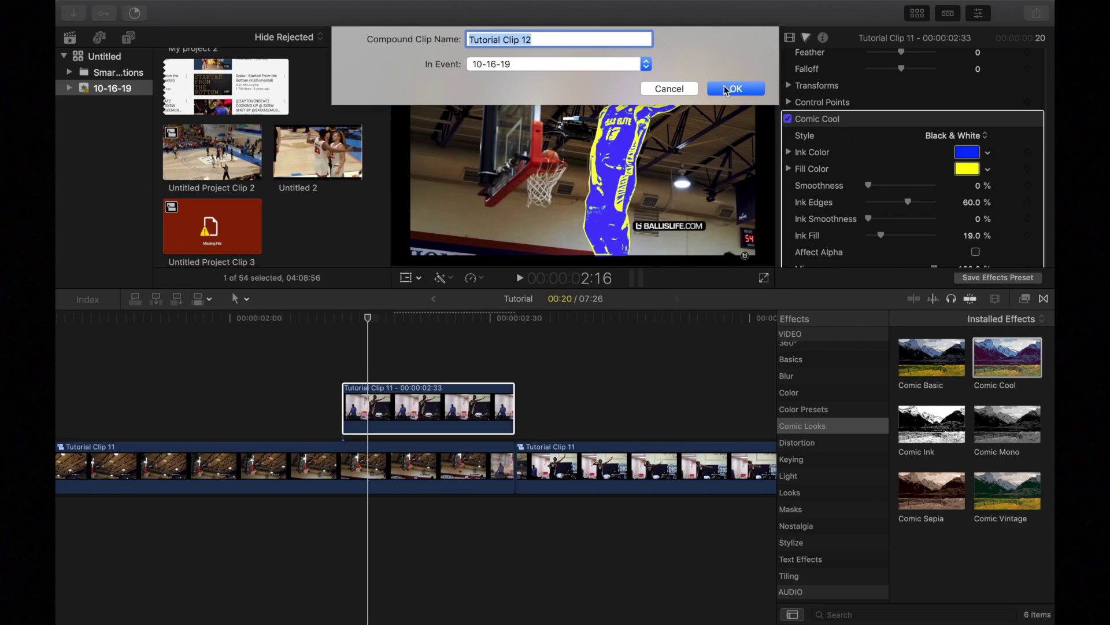
pyautogui.click(726, 89)
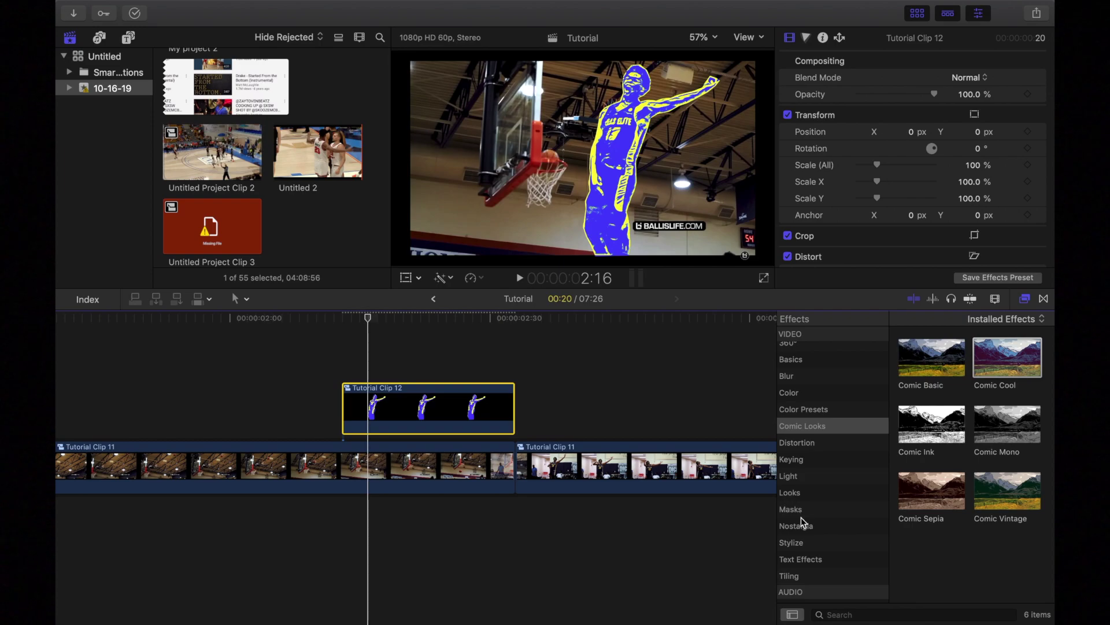
# Step: Apply Draw Mask to Tutorial Clip 12 and move the playhead to its start
pyautogui.click(797, 509)
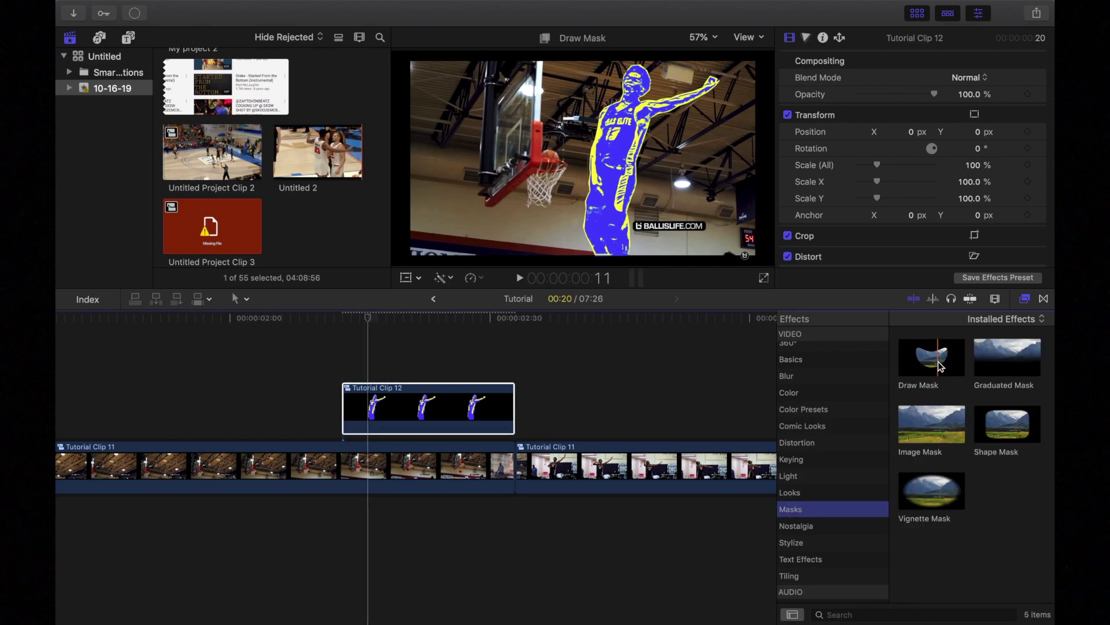
pyautogui.moveTo(938, 365)
pyautogui.mouseDown()
pyautogui.moveTo(592, 370)
pyautogui.moveTo(406, 413)
pyautogui.mouseUp()
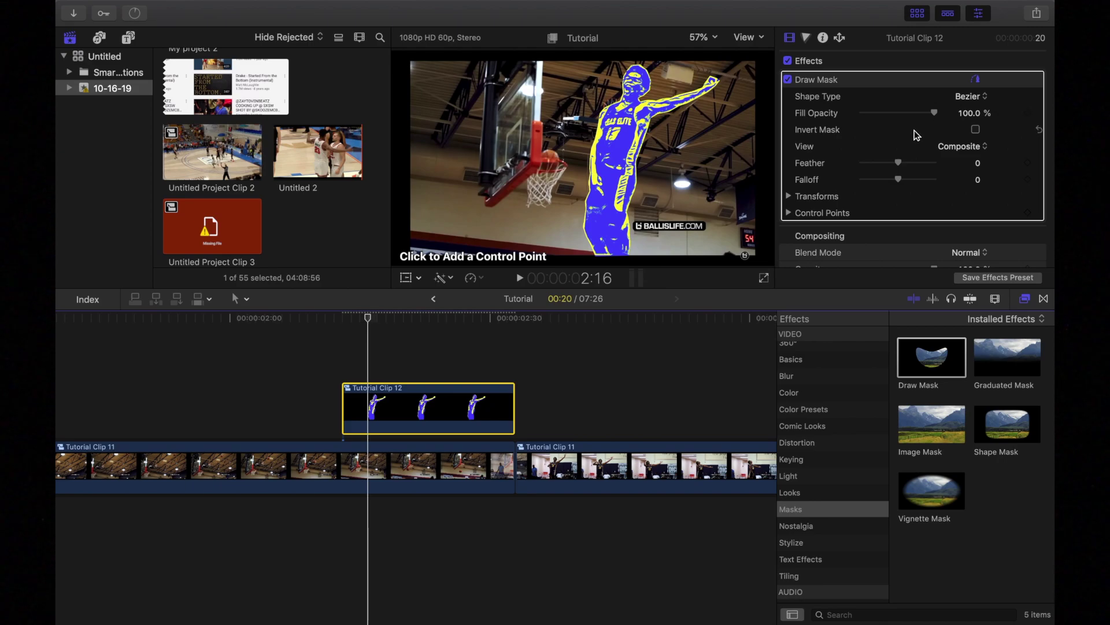
pyautogui.click(343, 319)
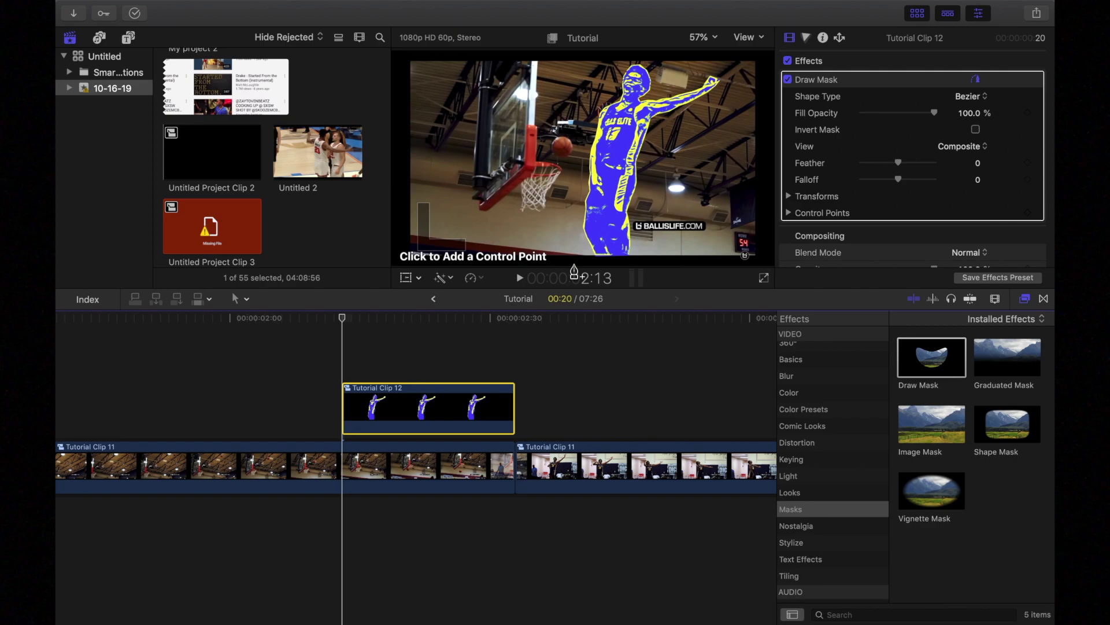
# Step: Place four mask points outlining a small area along the bottom of the frame
pyautogui.click(561, 260)
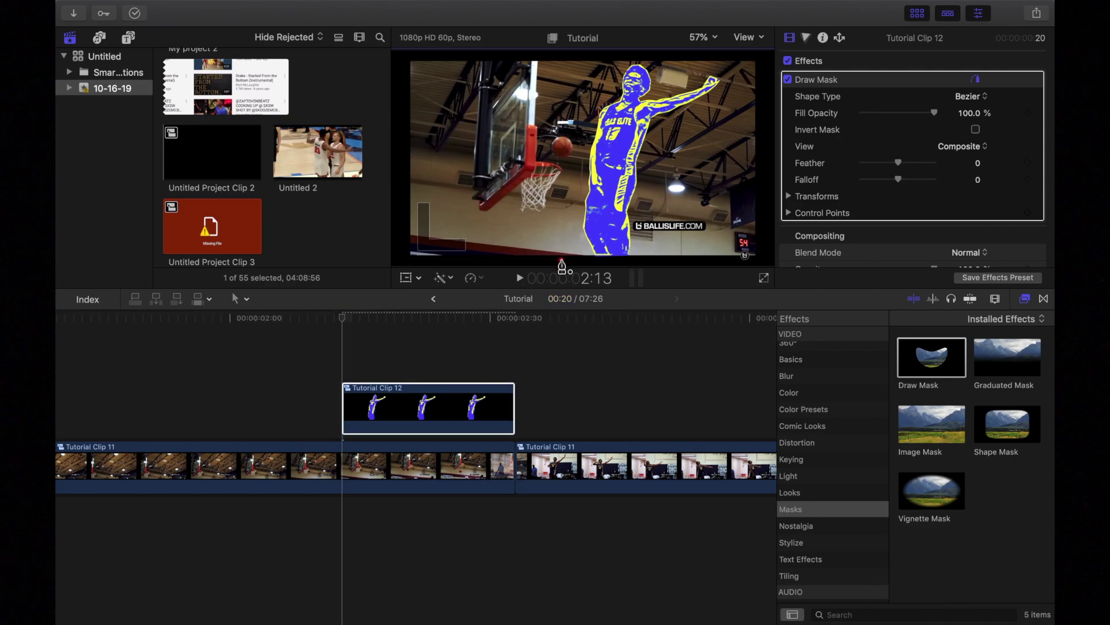
pyautogui.click(563, 261)
pyautogui.click(560, 236)
pyautogui.click(645, 235)
# Step: Close the mask shape and set starting keyframes for Control Points, Scale and Rotation
pyautogui.click(562, 259)
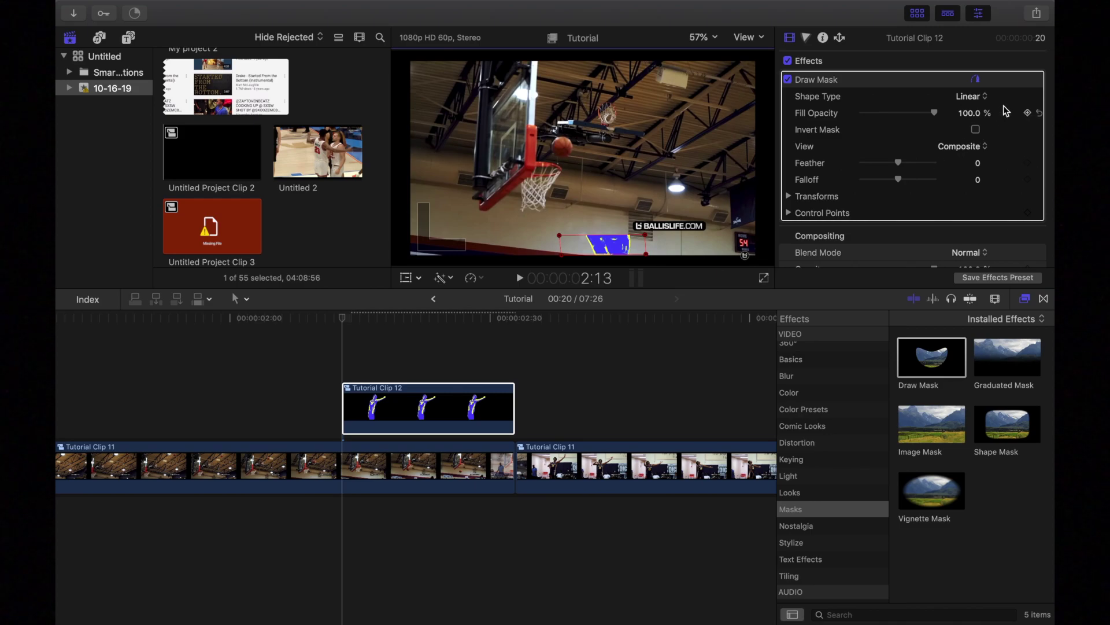
pyautogui.click(1028, 213)
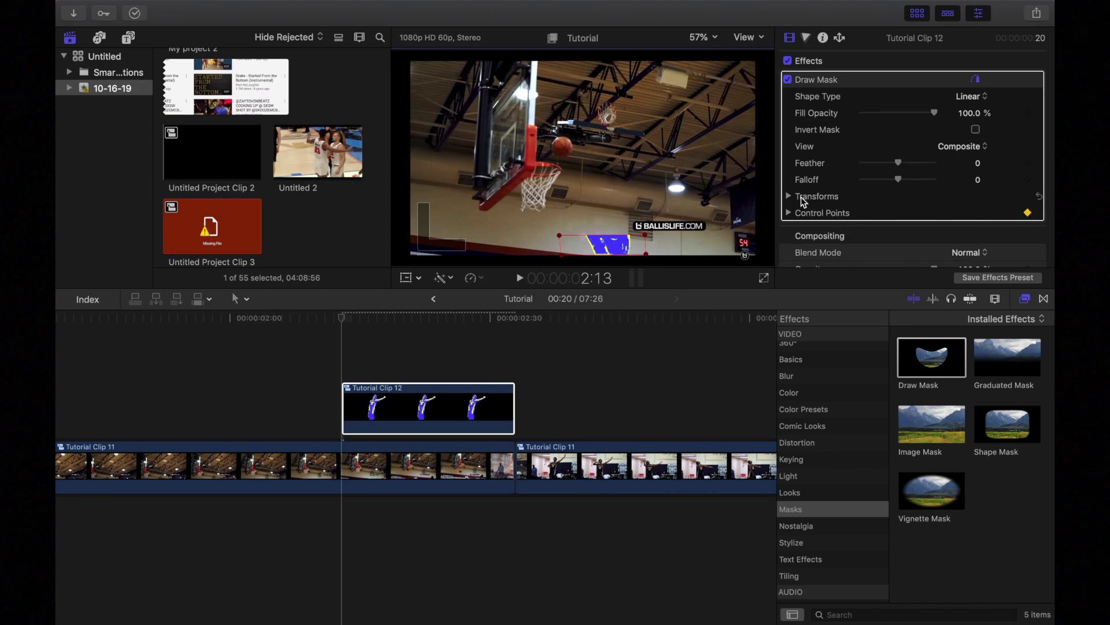
pyautogui.click(790, 196)
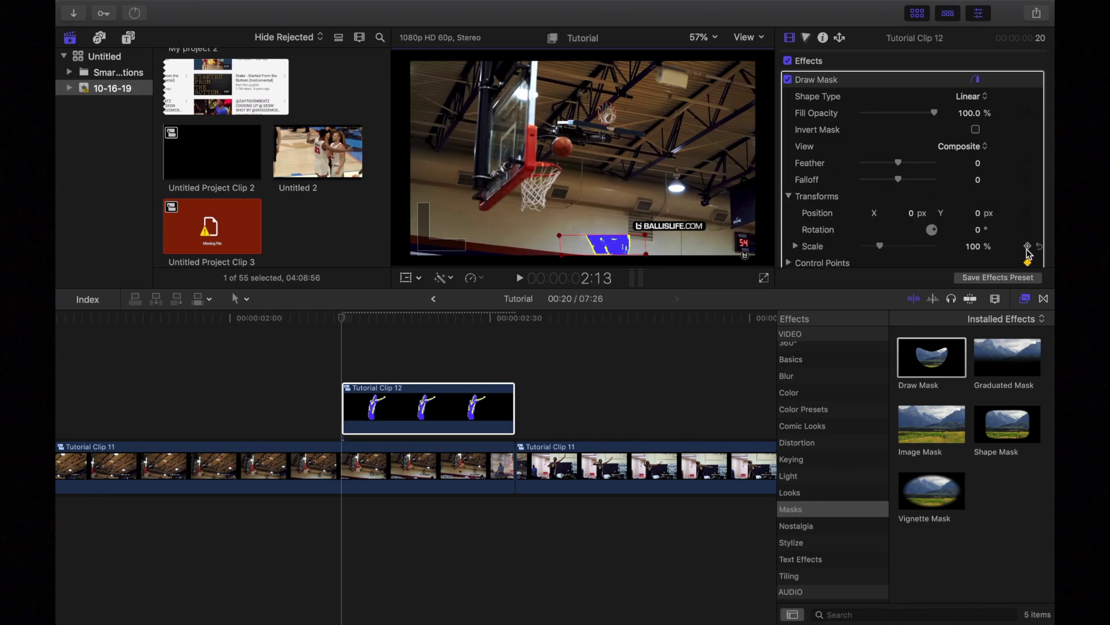
pyautogui.click(1028, 246)
pyautogui.click(1028, 229)
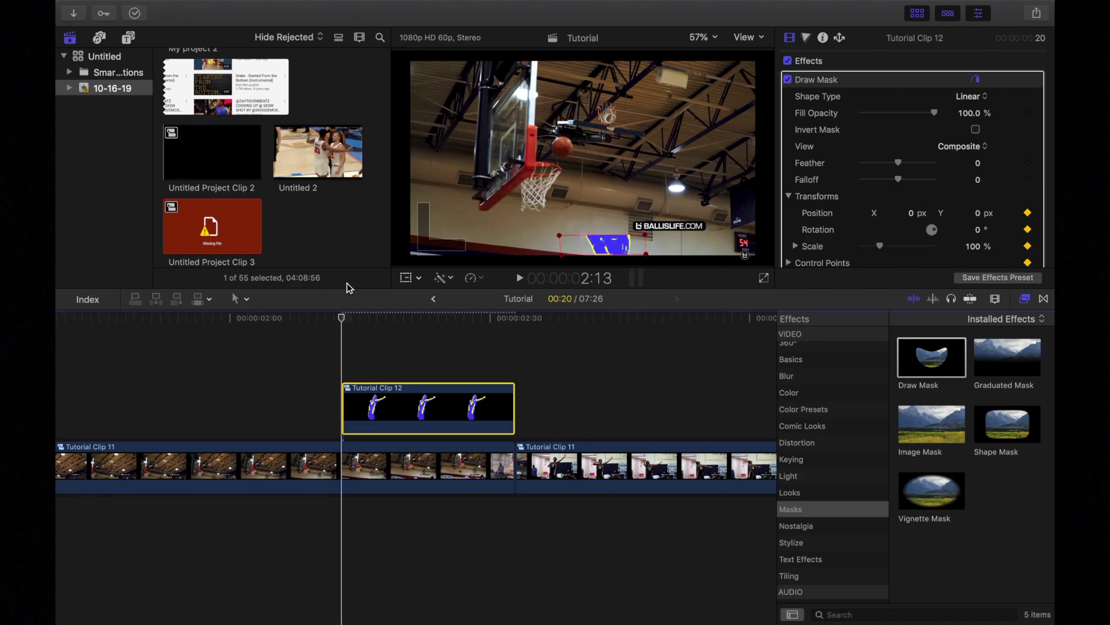
# Step: Over the next few frames, widen the mask rightward and raise its top edge step by step
pyautogui.press('Right')
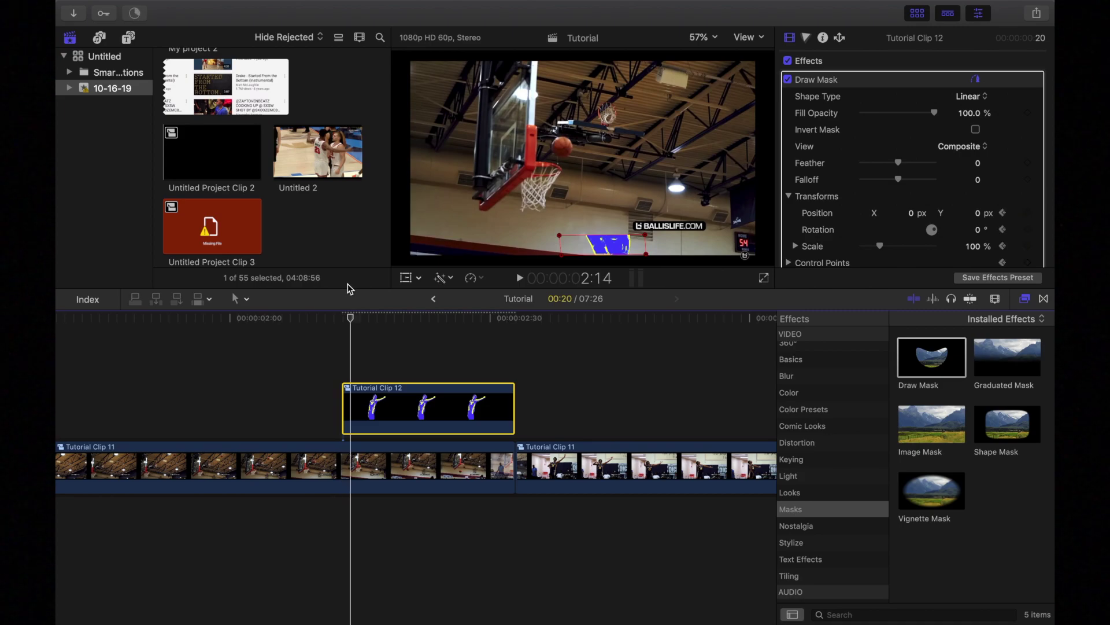
pyautogui.press('Right')
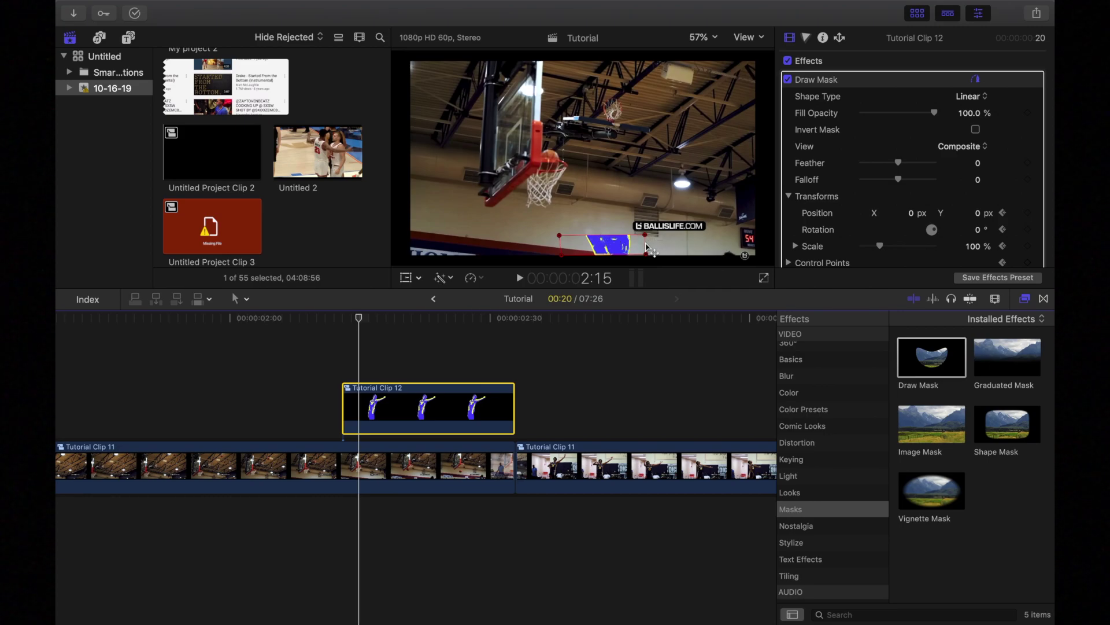
pyautogui.moveTo(651, 250); pyautogui.dragTo(705, 250)
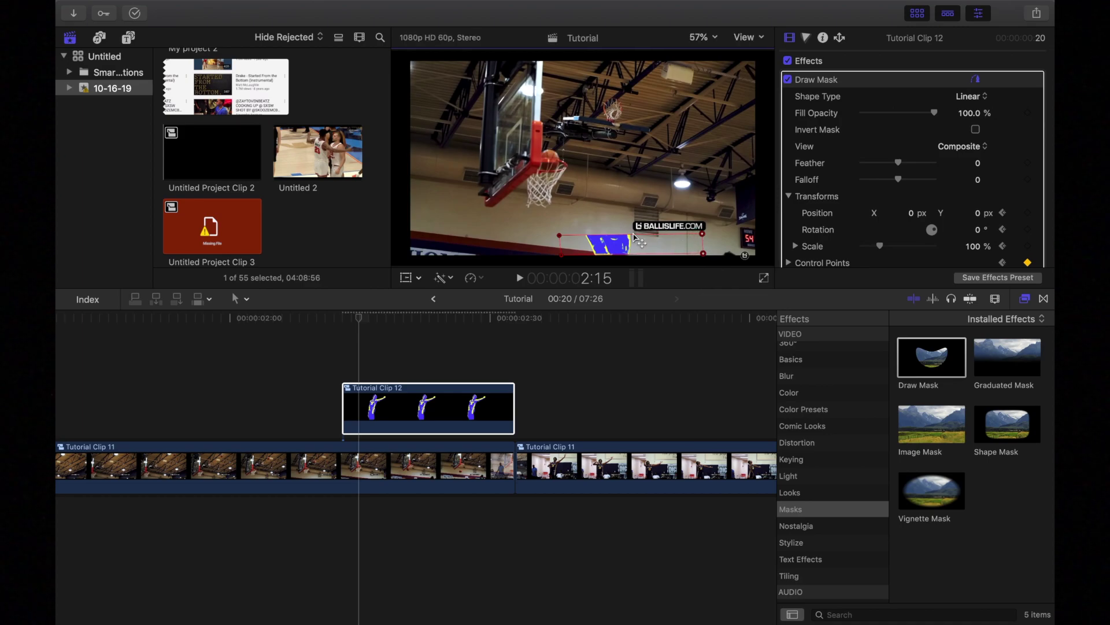
pyautogui.moveTo(634, 239); pyautogui.dragTo(631, 199)
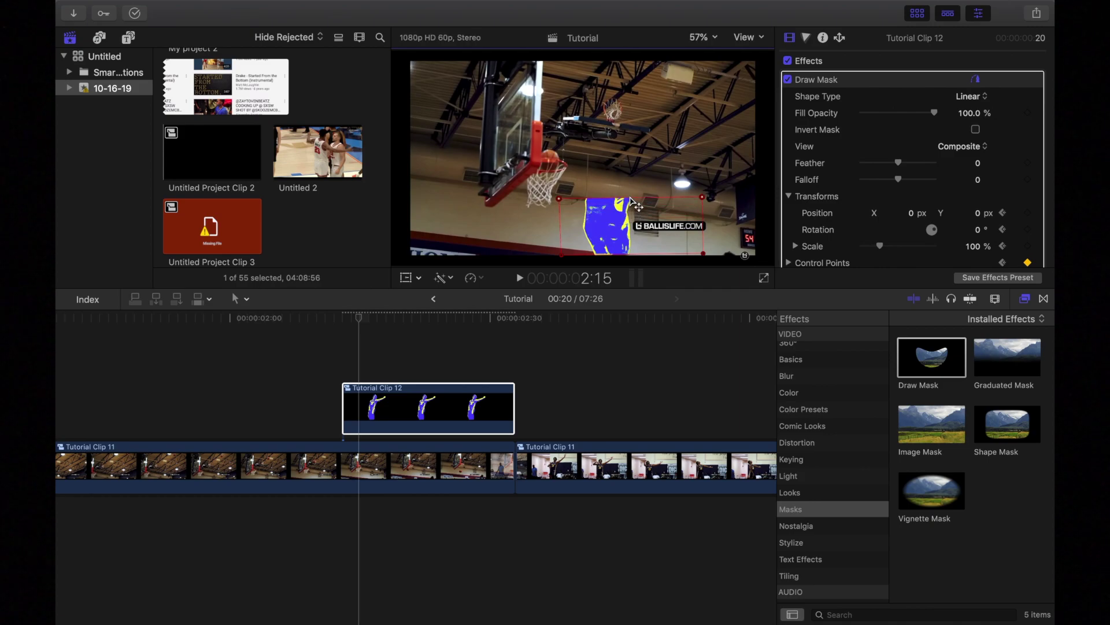
pyautogui.press('Right')
pyautogui.press('Right')
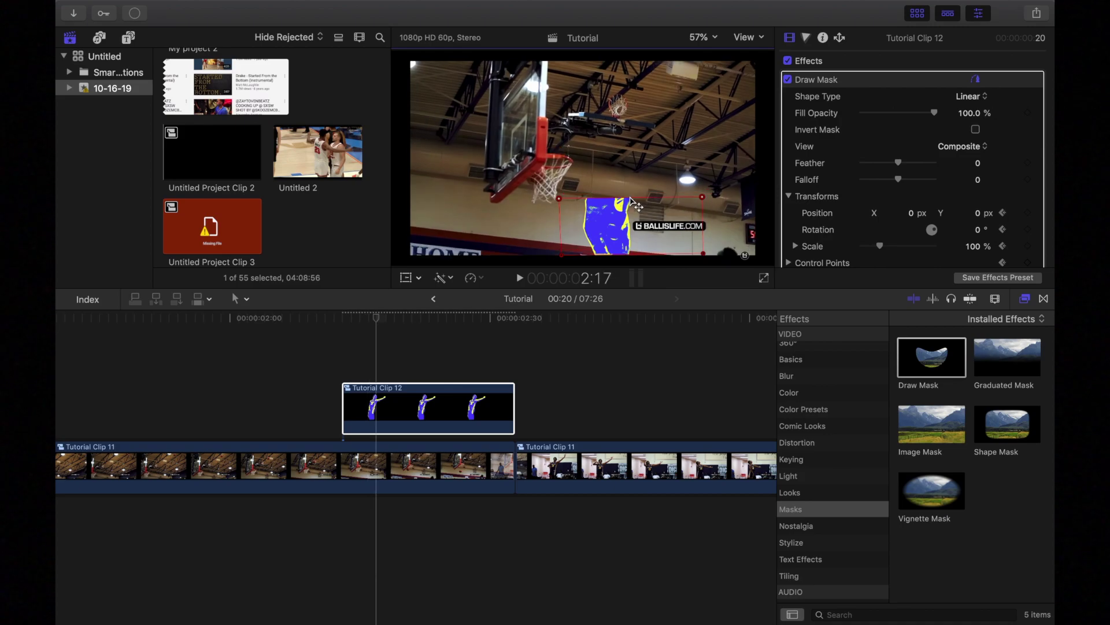
pyautogui.moveTo(630, 198); pyautogui.dragTo(631, 179)
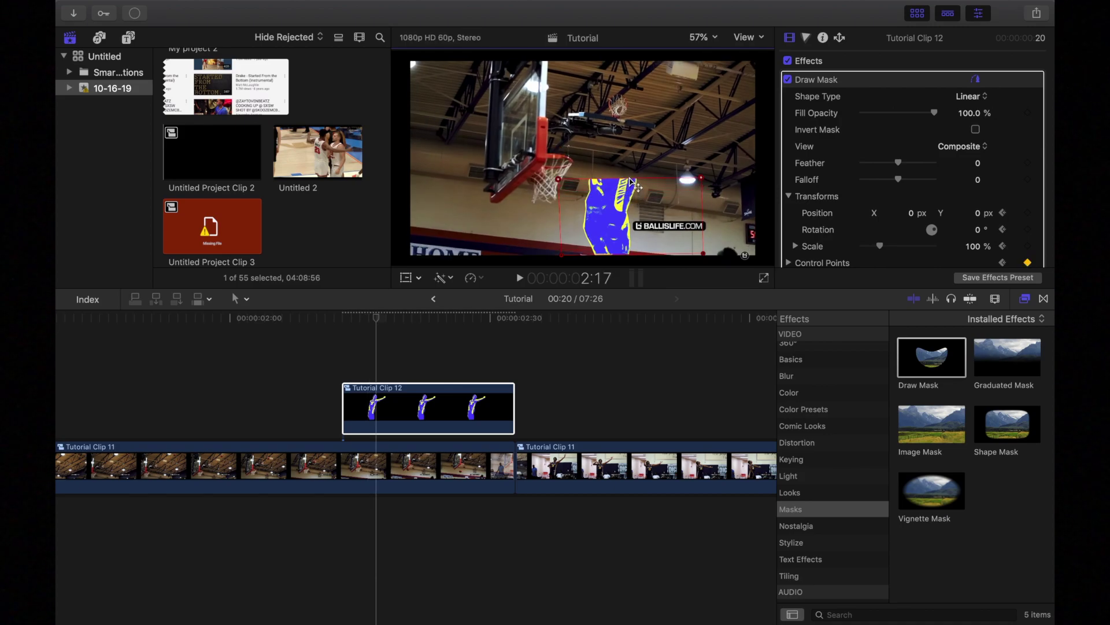
pyautogui.press('Right')
pyautogui.press('Right')
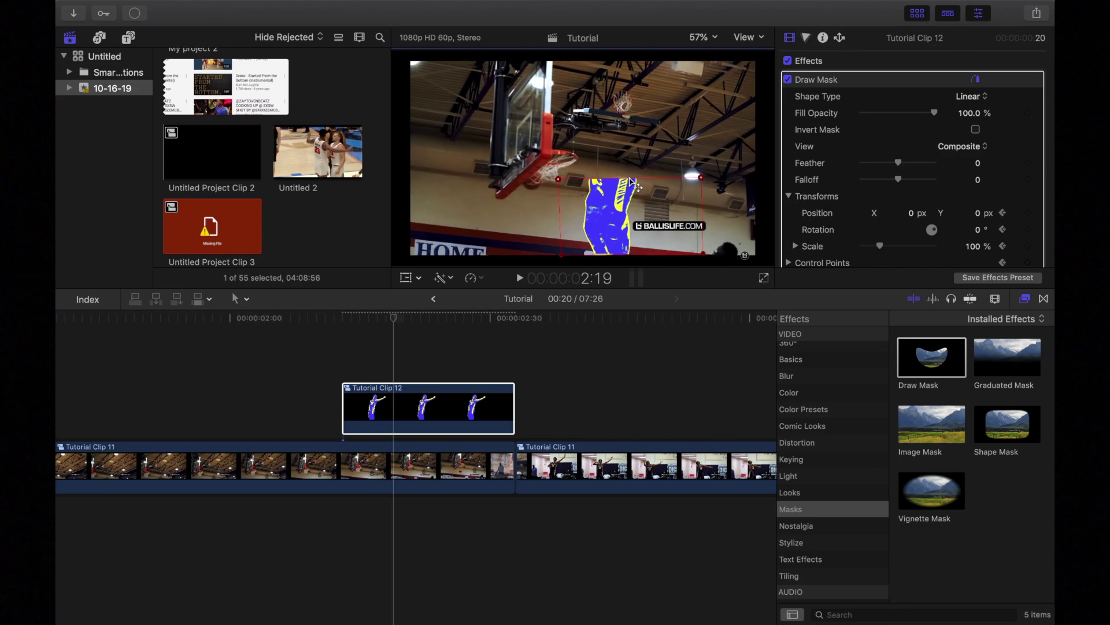
pyautogui.moveTo(631, 179); pyautogui.dragTo(632, 165)
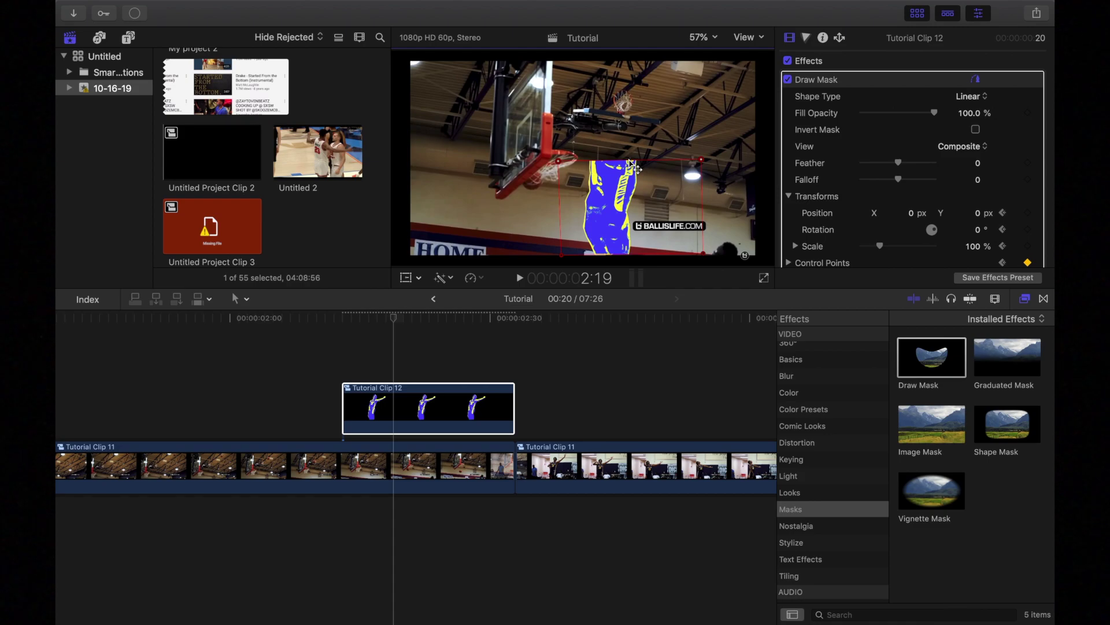
# Step: Keep raising and widening the mask frame by frame until the player's raised arm is revealed
pyautogui.press('Right')
pyautogui.press('Right')
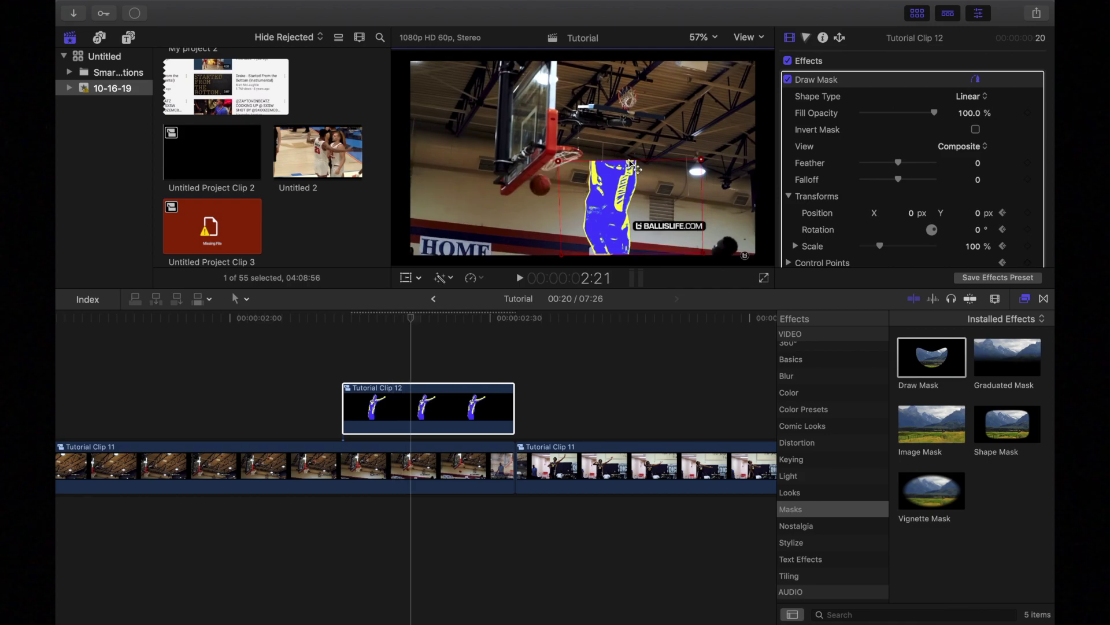
pyautogui.moveTo(633, 166); pyautogui.dragTo(631, 124)
pyautogui.press('Right')
pyautogui.press('Right')
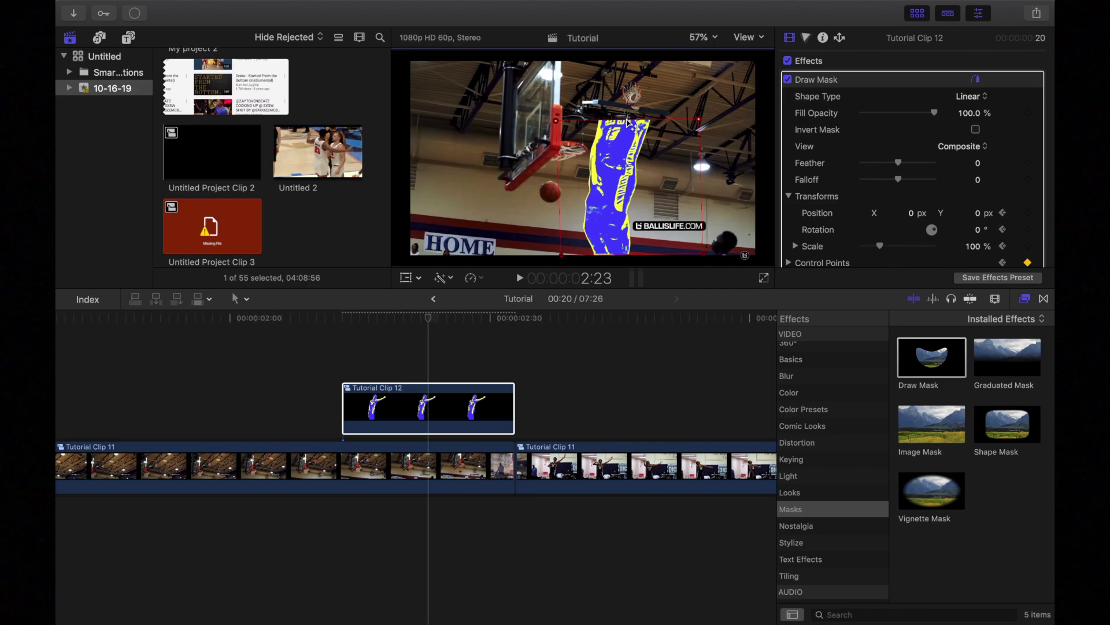
pyautogui.moveTo(701, 152); pyautogui.dragTo(726, 152)
pyautogui.press('Right')
pyautogui.press('Right')
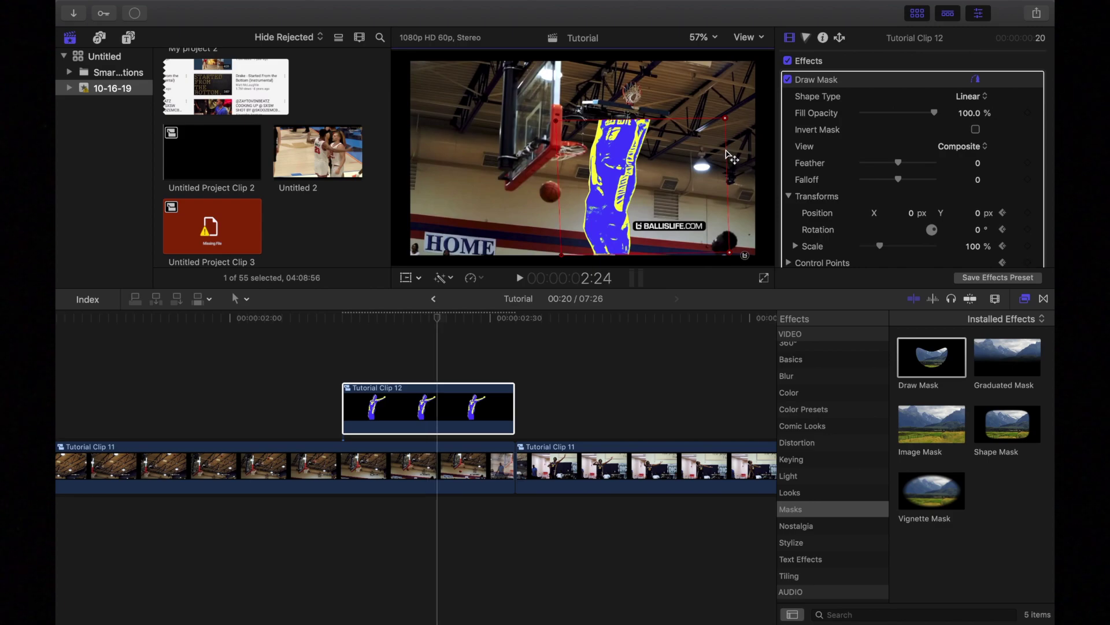
pyautogui.moveTo(652, 123); pyautogui.dragTo(646, 58)
pyautogui.press('Right')
pyautogui.press('Right')
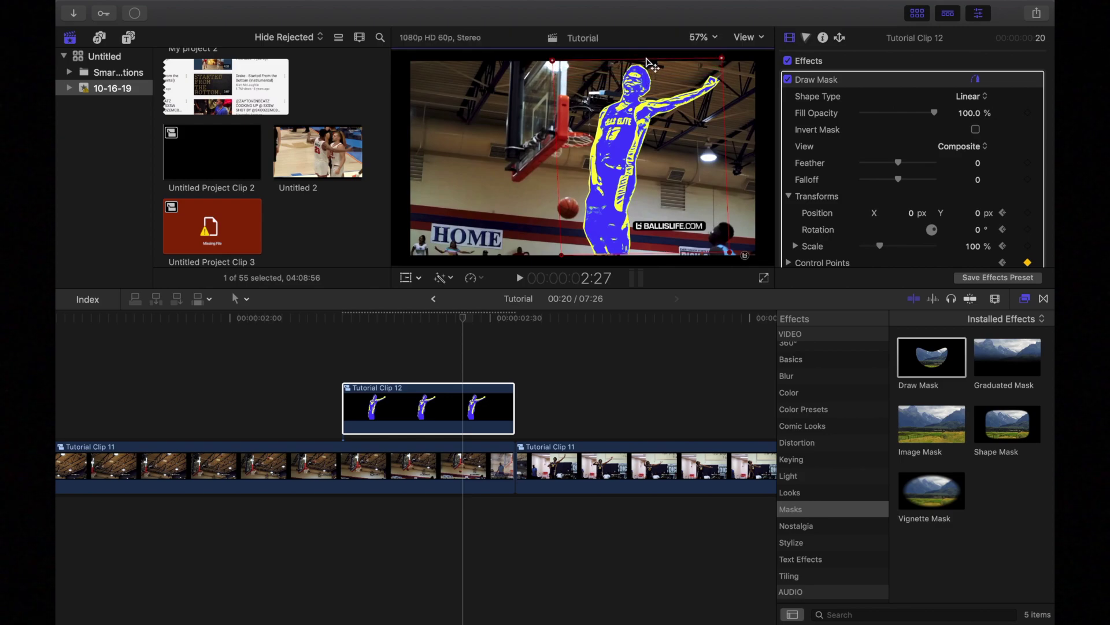
# Step: Select Tutorial Clip 12 and zoom the timeline out to show the surrounding project
pyautogui.click(429, 408)
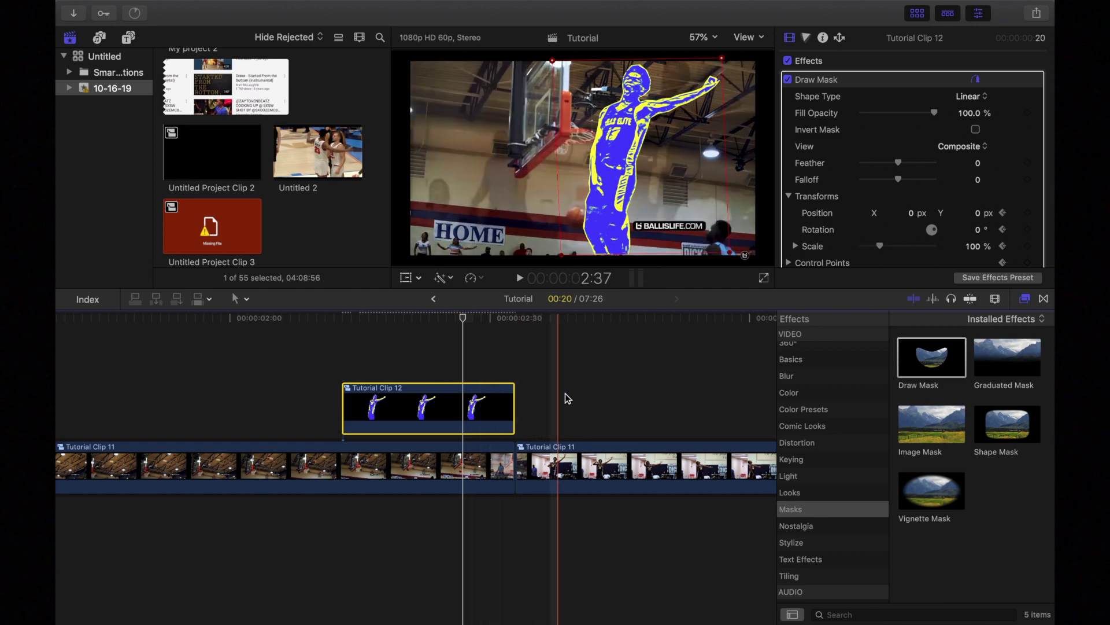
pyautogui.scroll(-5, 281, 359)
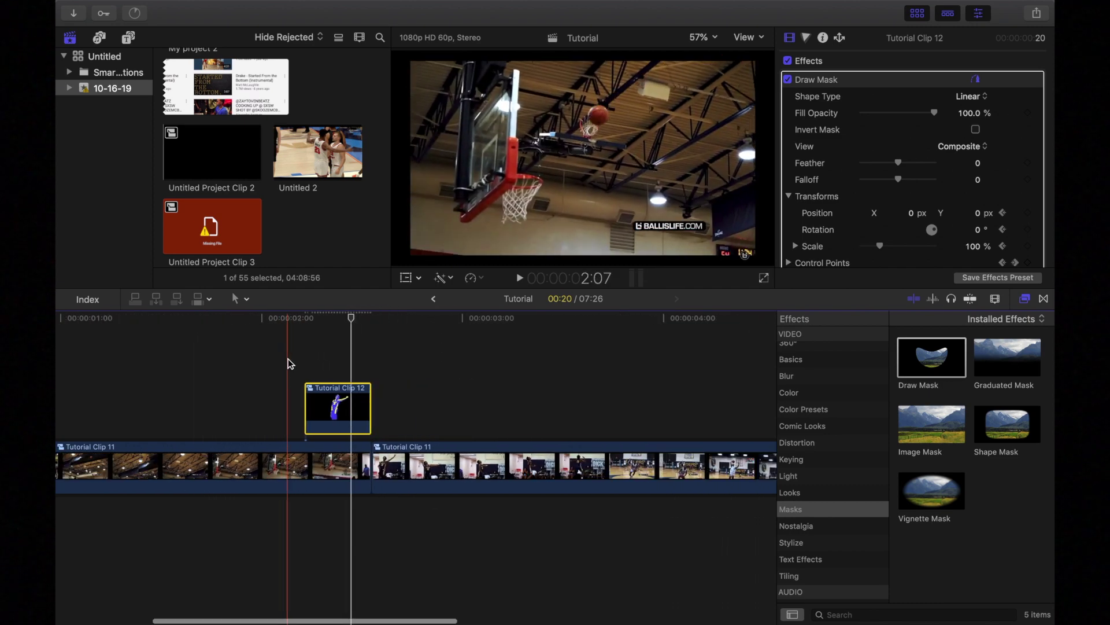